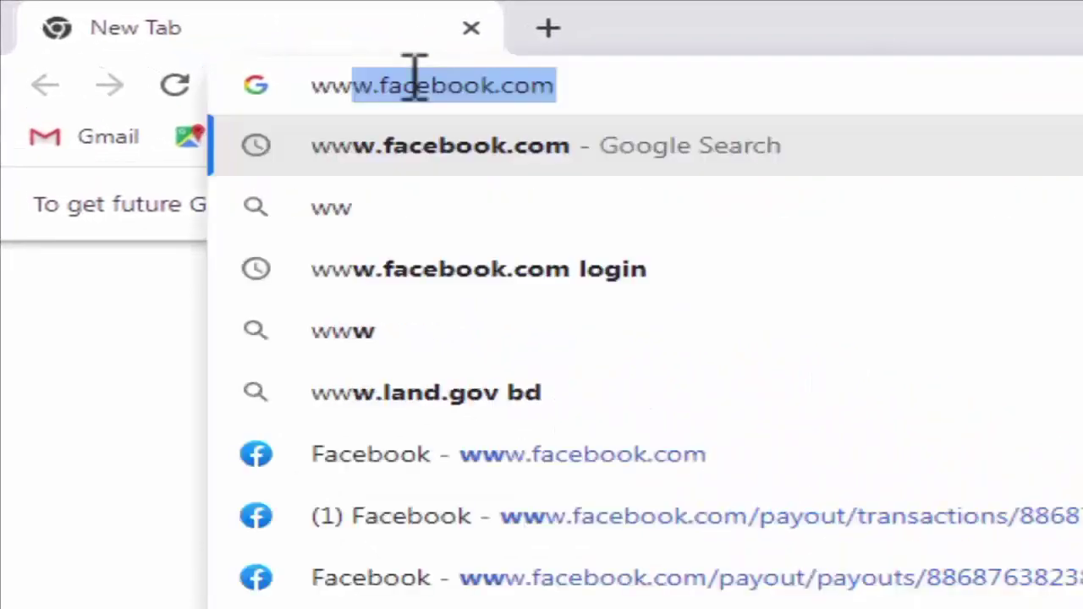
{"action": "key", "text": "Return"}
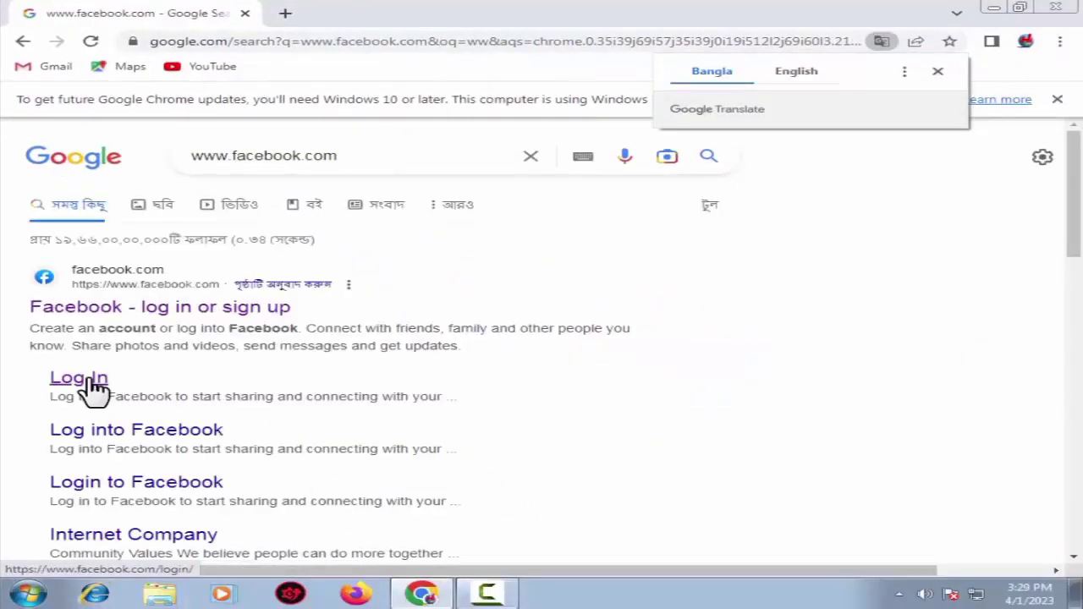
{"action": "left_click", "coordinate": [85, 377]}
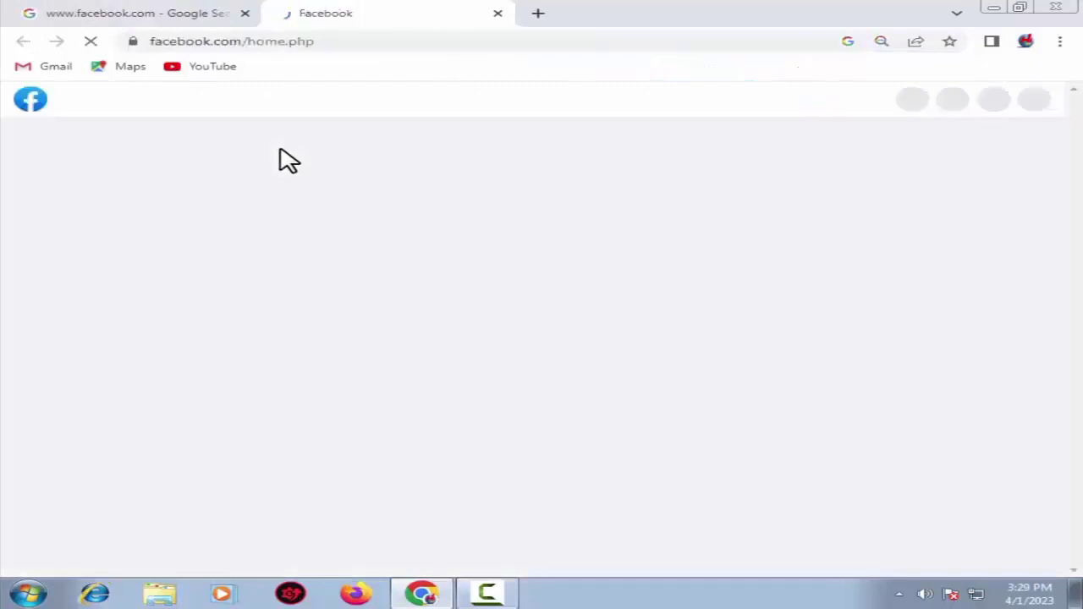
{"action": "left_click", "coordinate": [244, 13]}
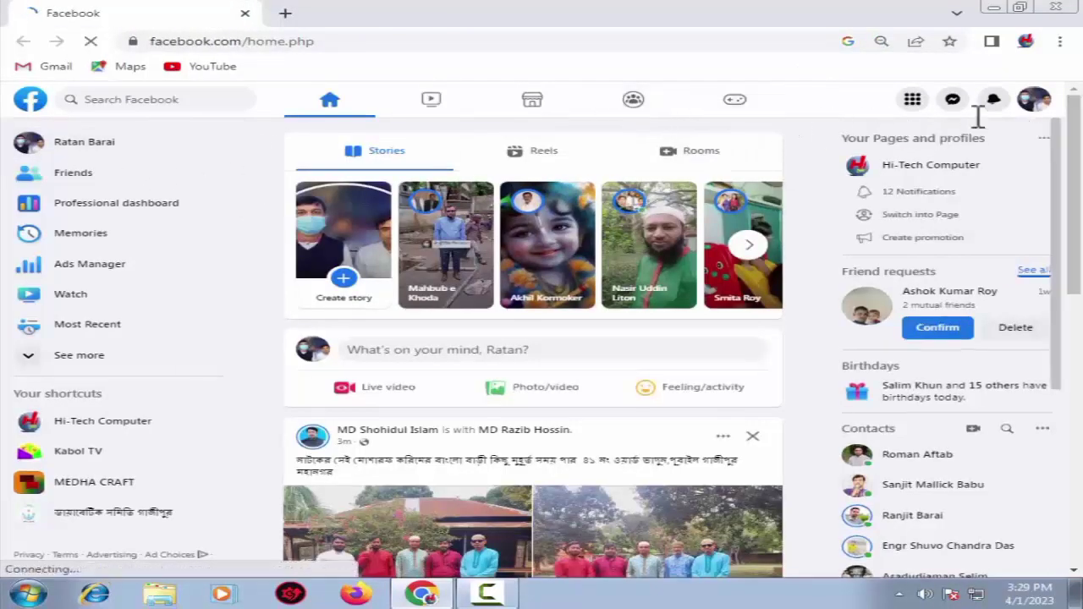
- Expand the home page shortcuts, look through the Professional dashboard's sections, and return to the Facebook home page
{"action": "left_click", "coordinate": [1034, 101]}
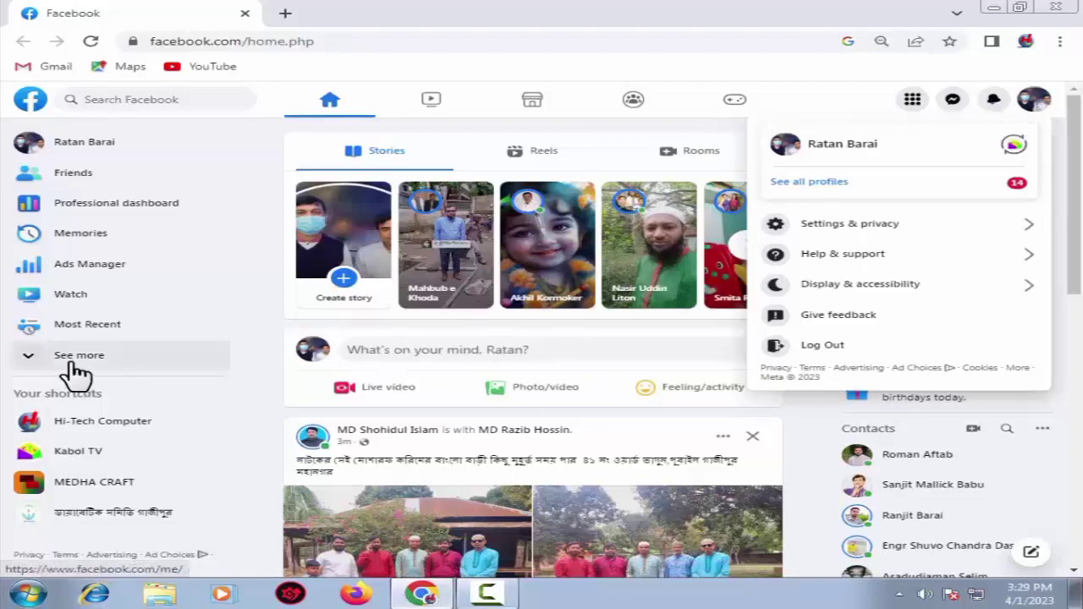
{"action": "left_click", "coordinate": [17, 366]}
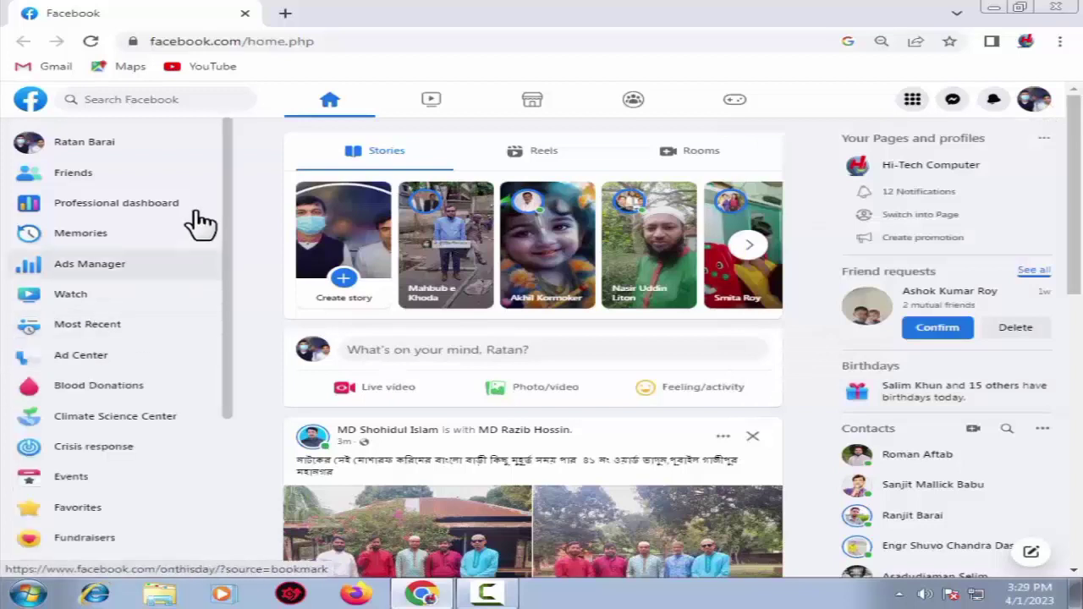
{"action": "left_click", "coordinate": [117, 217]}
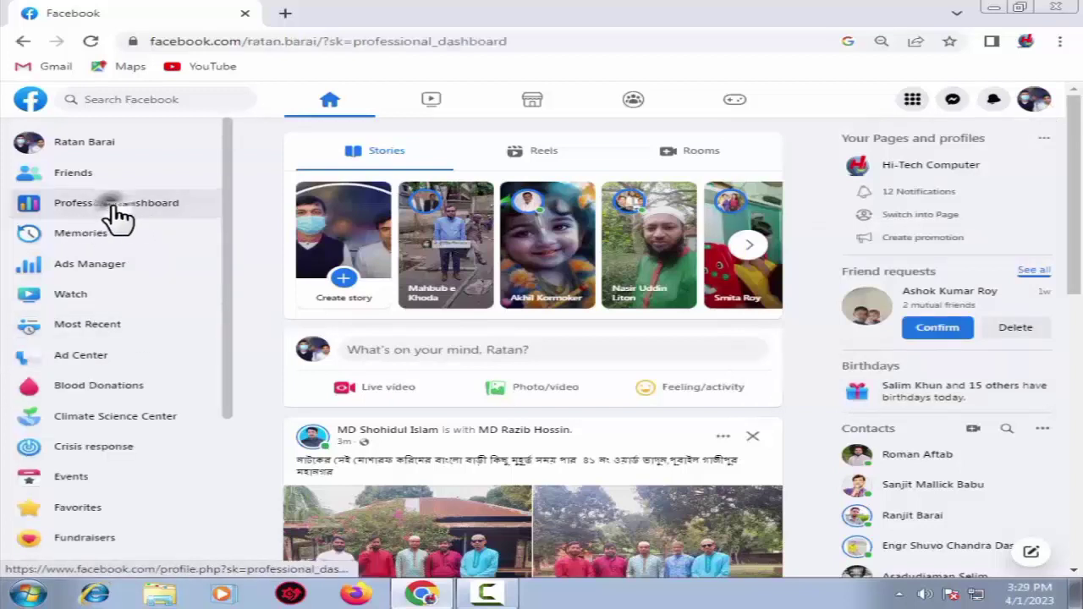
{"action": "scroll", "coordinate": [140, 380], "scroll_direction": "down", "scroll_amount": 3}
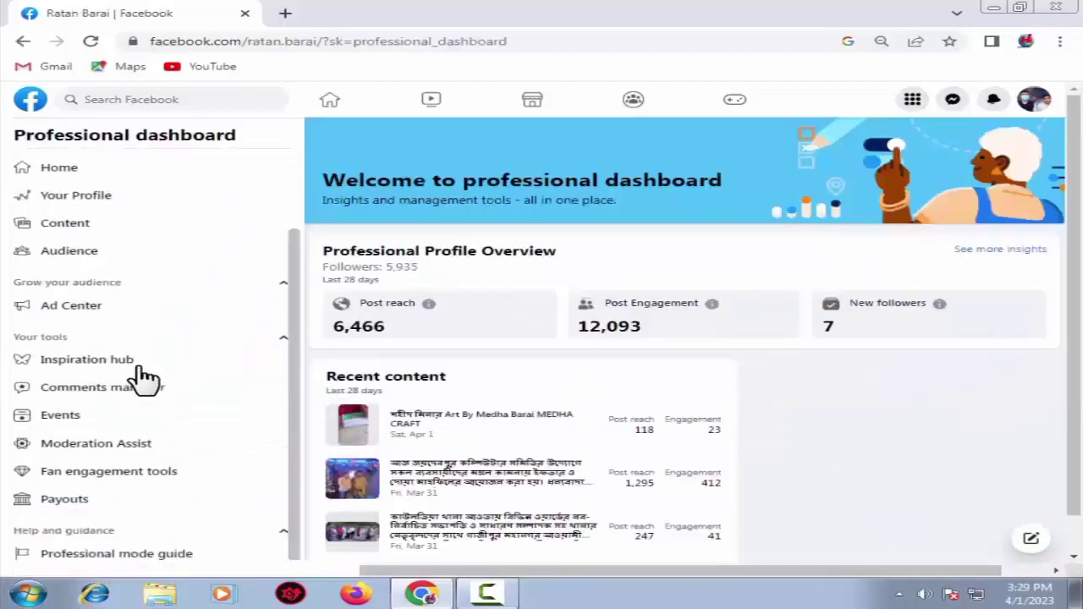
{"action": "scroll", "coordinate": [118, 484], "scroll_direction": "up", "scroll_amount": 3}
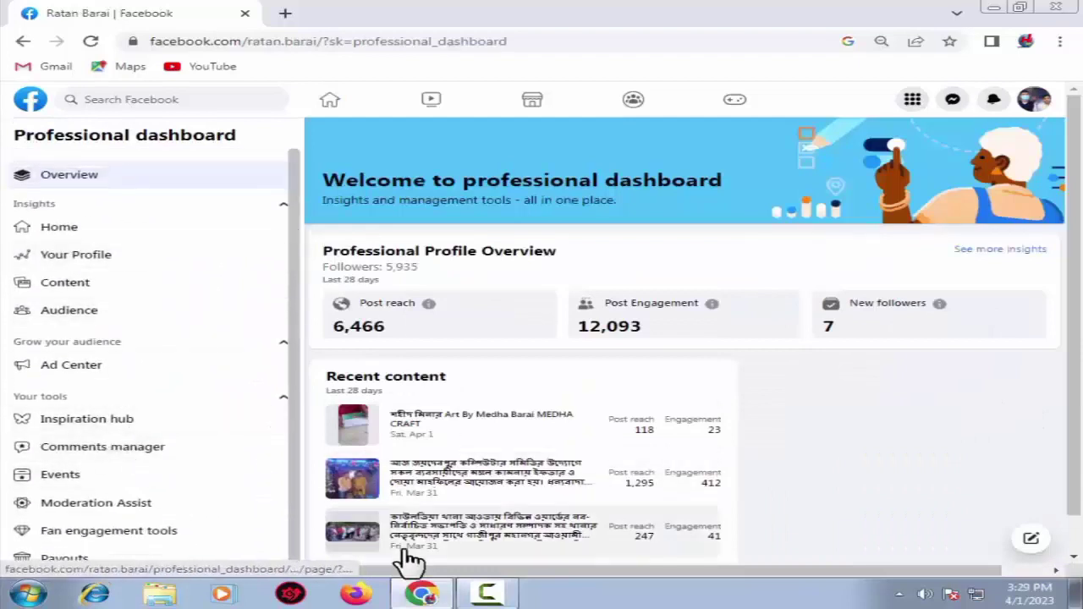
{"action": "left_click", "coordinate": [31, 101]}
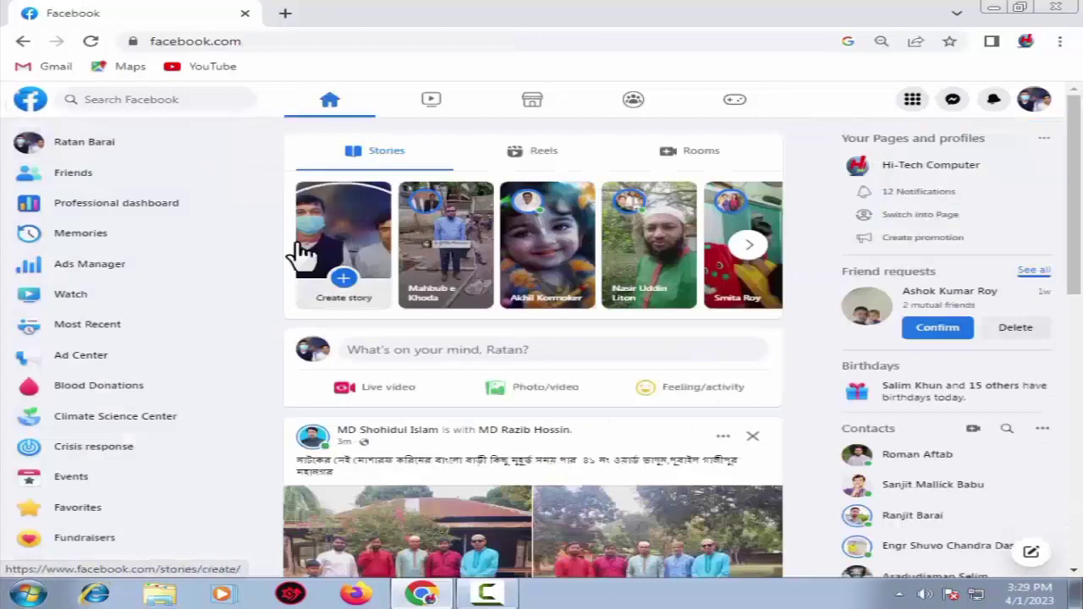
- Search Google for "meta for creators" in a new browser tab
{"action": "left_click", "coordinate": [283, 14]}
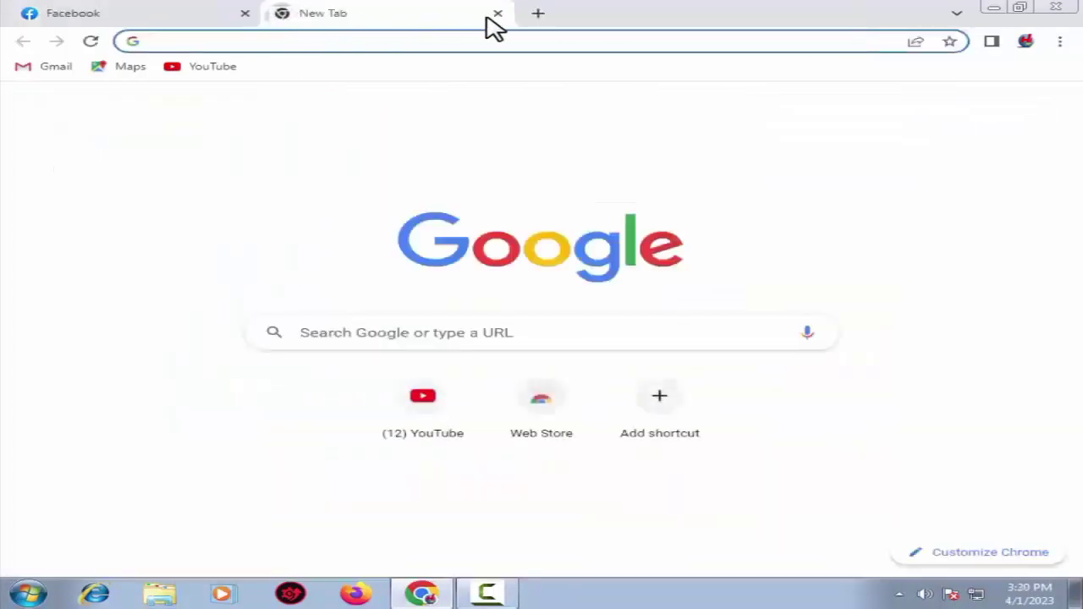
{"action": "left_click", "coordinate": [410, 331]}
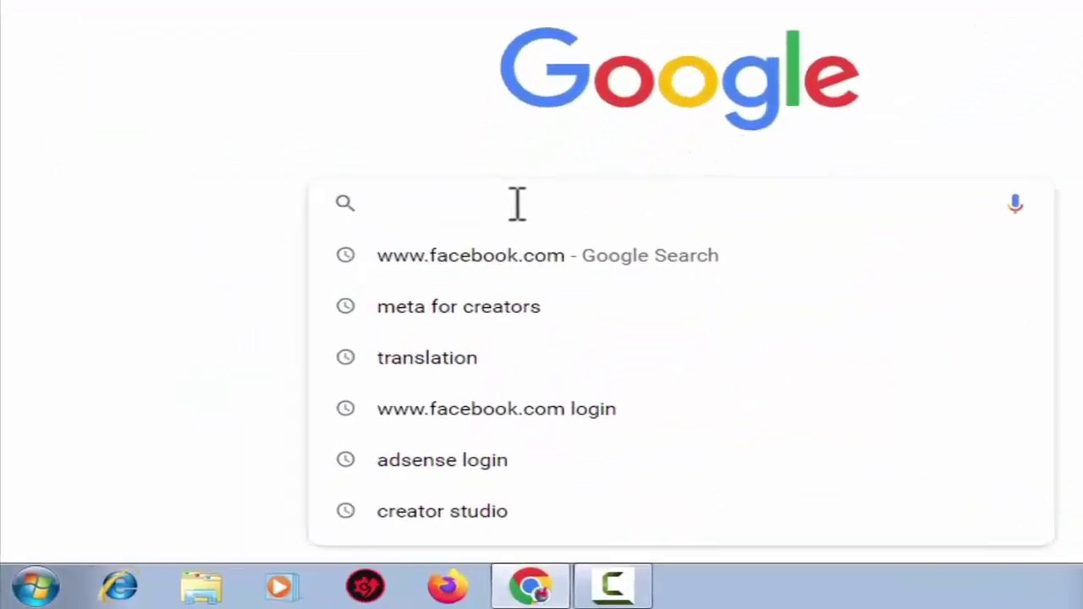
{"action": "type", "text": "meta for creators"}
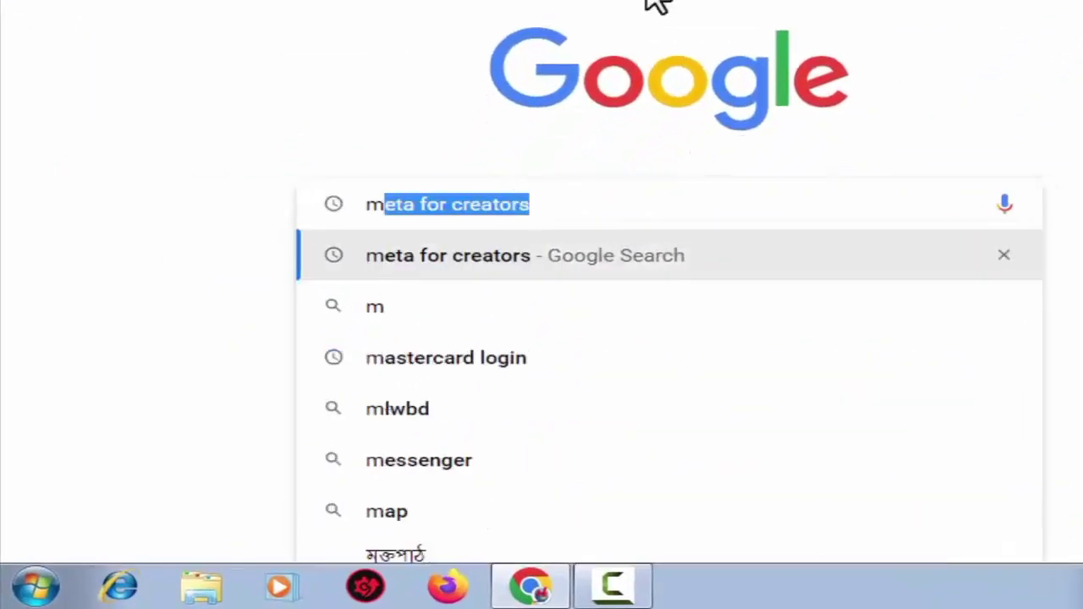
{"action": "left_click", "coordinate": [546, 203]}
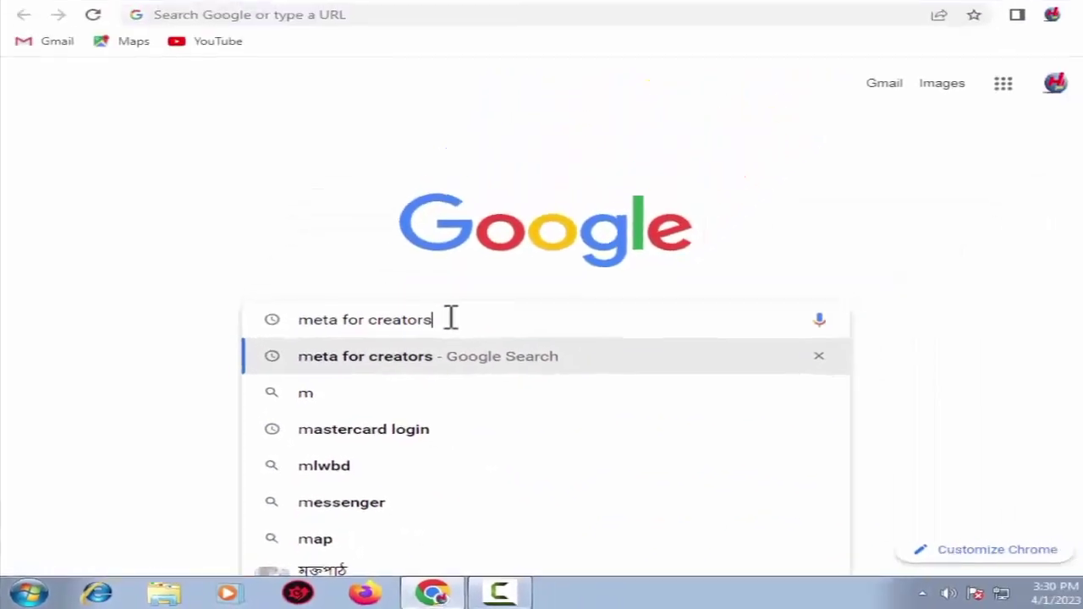
{"action": "key", "text": "Return"}
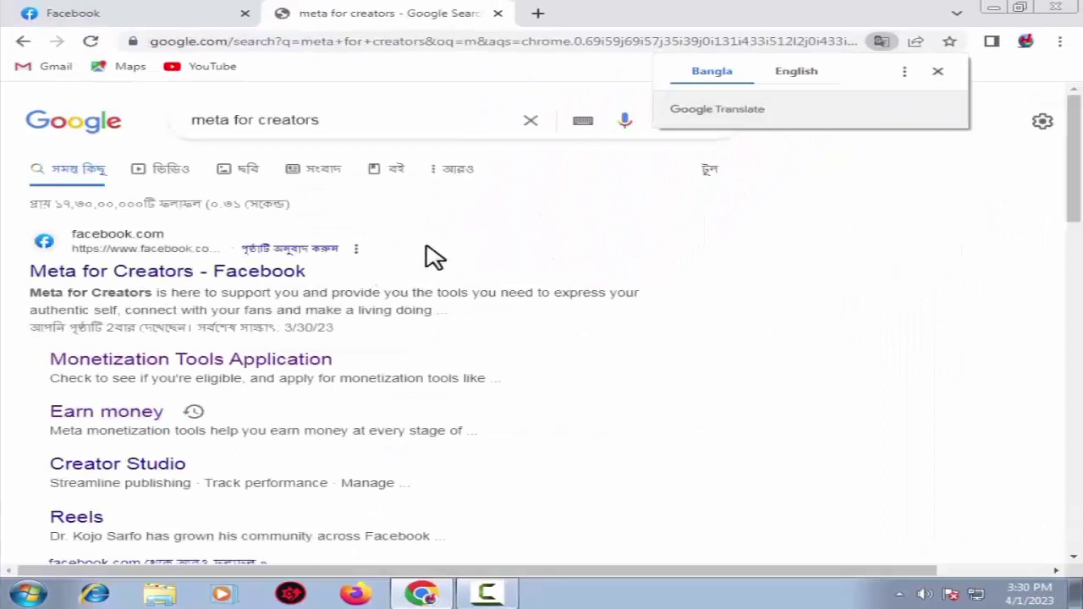
- Open the Monetization Tools Application result in a new tab and go to its Check eligibility and apply section
{"action": "scroll", "coordinate": [570, 246], "scroll_direction": "down", "scroll_amount": 1}
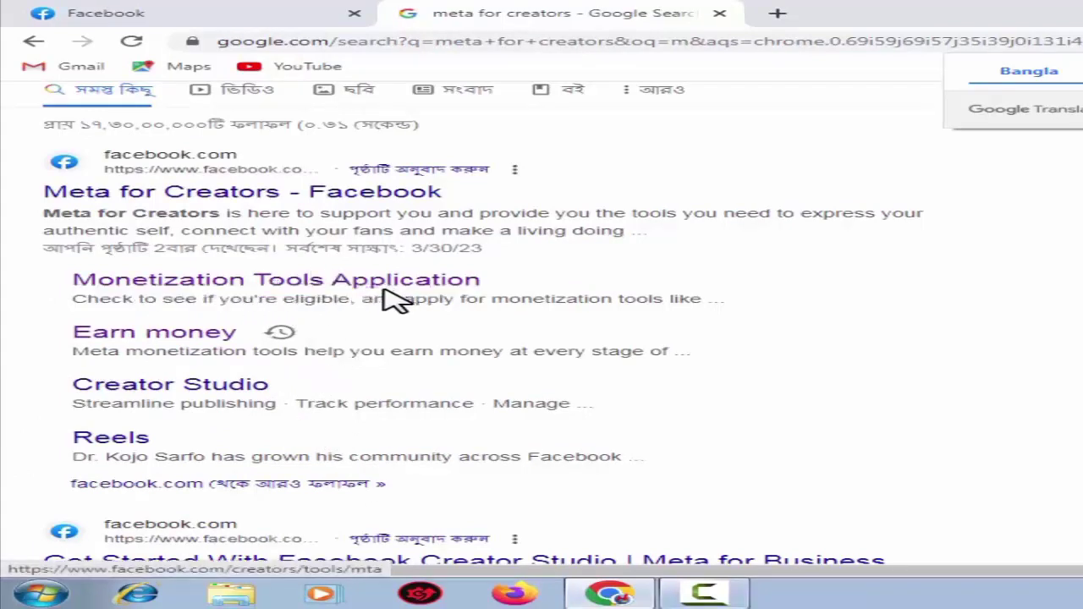
{"action": "right_click", "coordinate": [315, 282]}
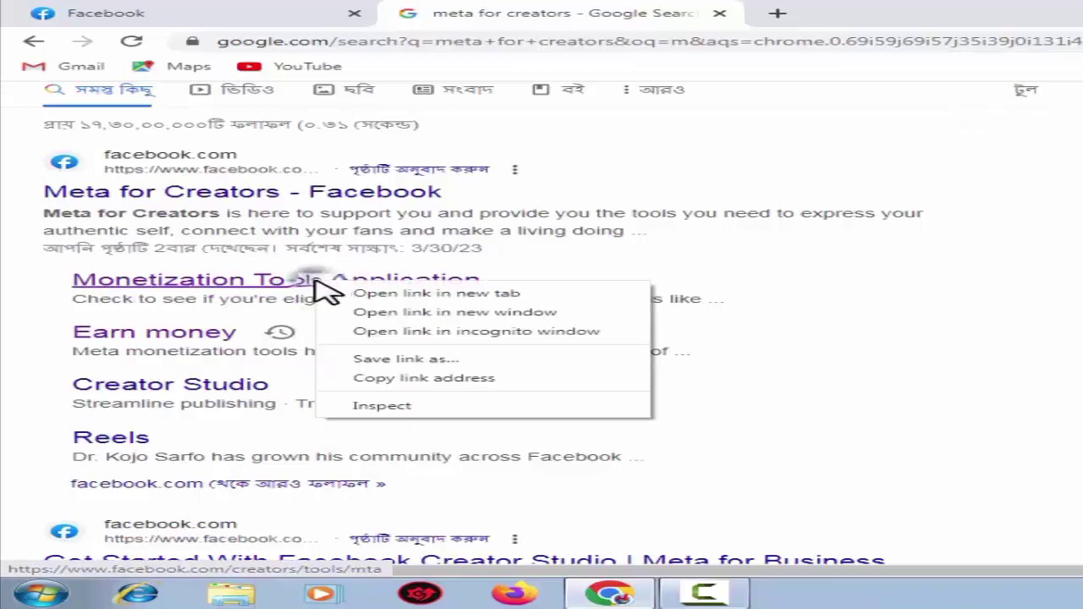
{"action": "left_click", "coordinate": [365, 295]}
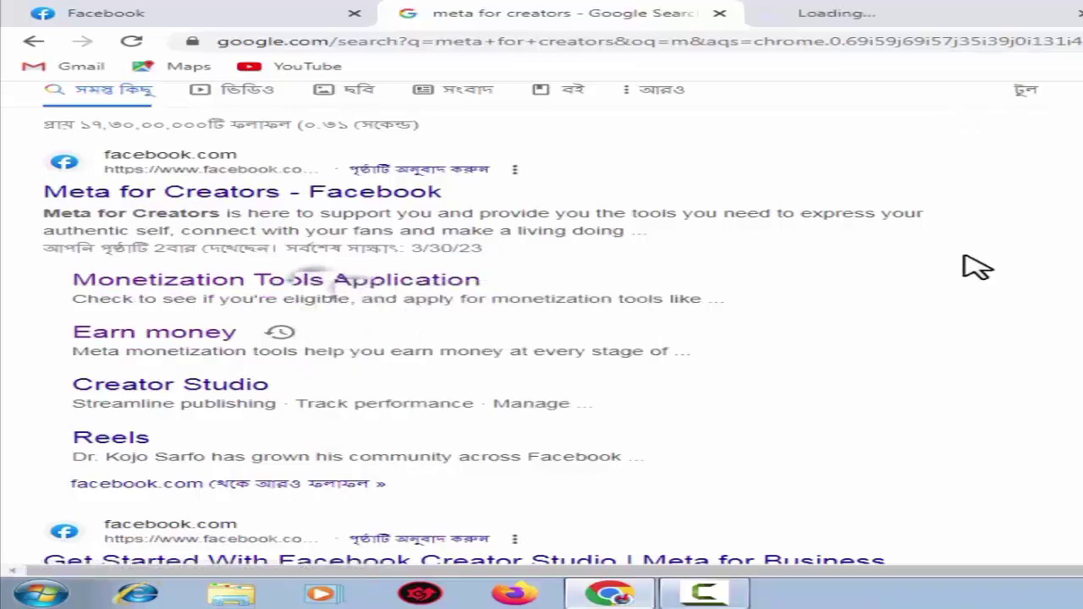
{"action": "left_click", "coordinate": [843, 24]}
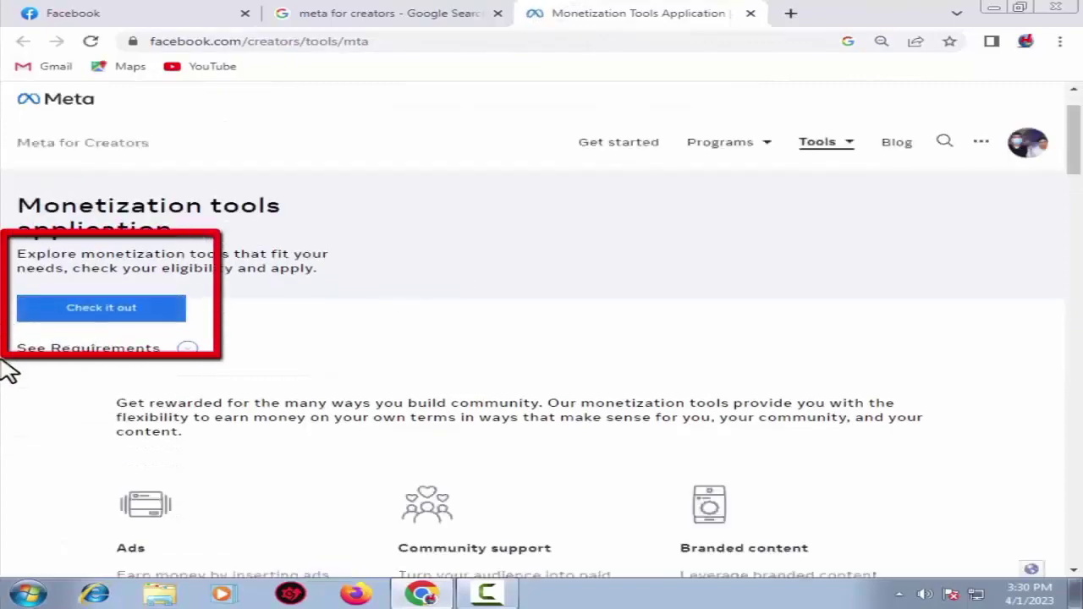
{"action": "left_click", "coordinate": [126, 318]}
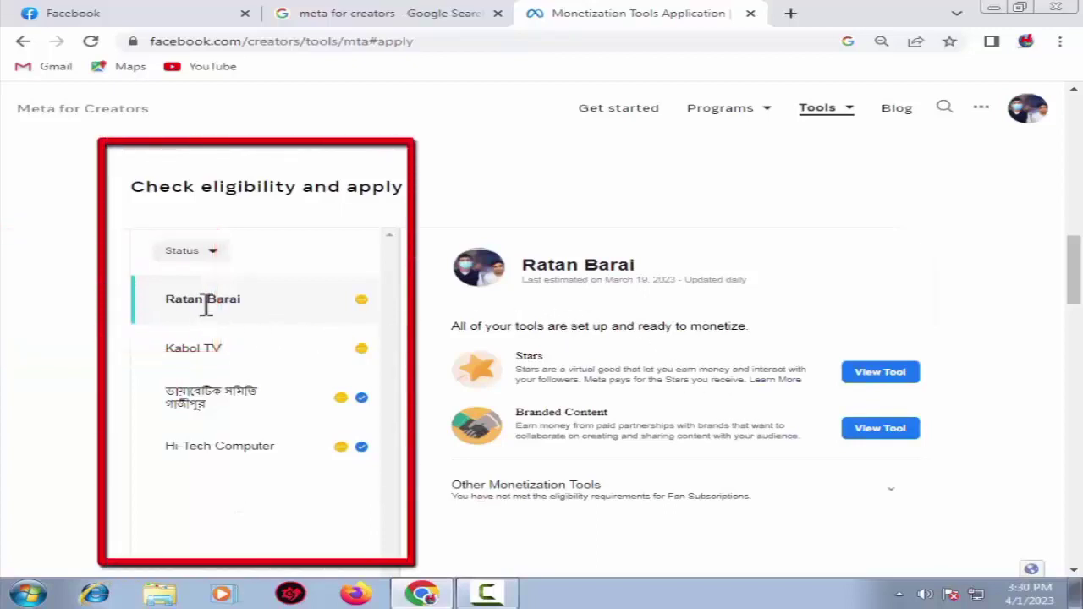
- Set the Status filter of the eligibility list to All
{"action": "left_click_drag", "start_coordinate": [156, 299], "coordinate": [241, 296]}
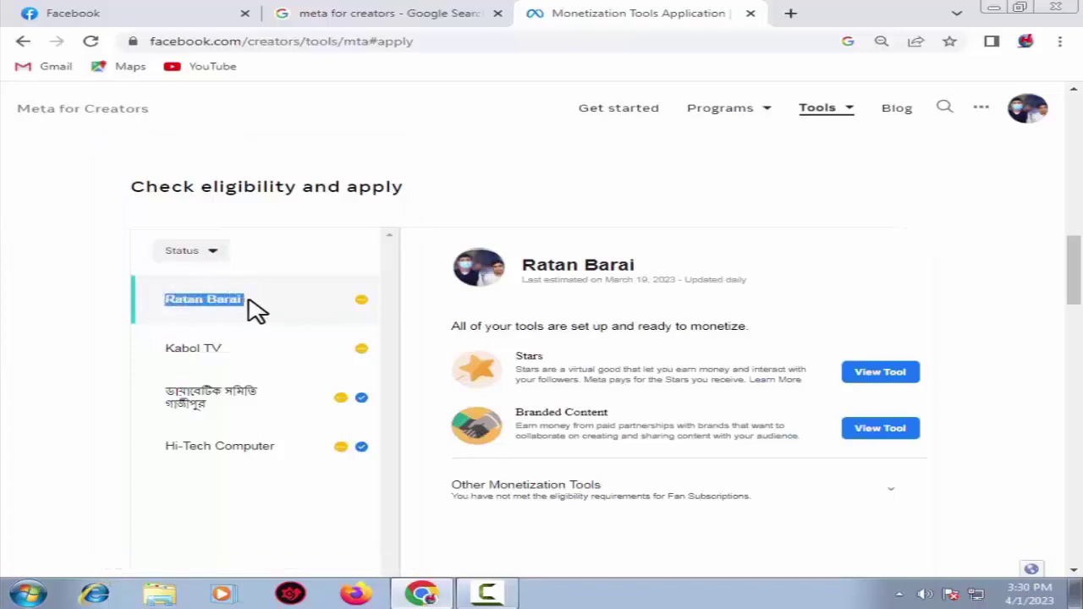
{"action": "left_click", "coordinate": [209, 257]}
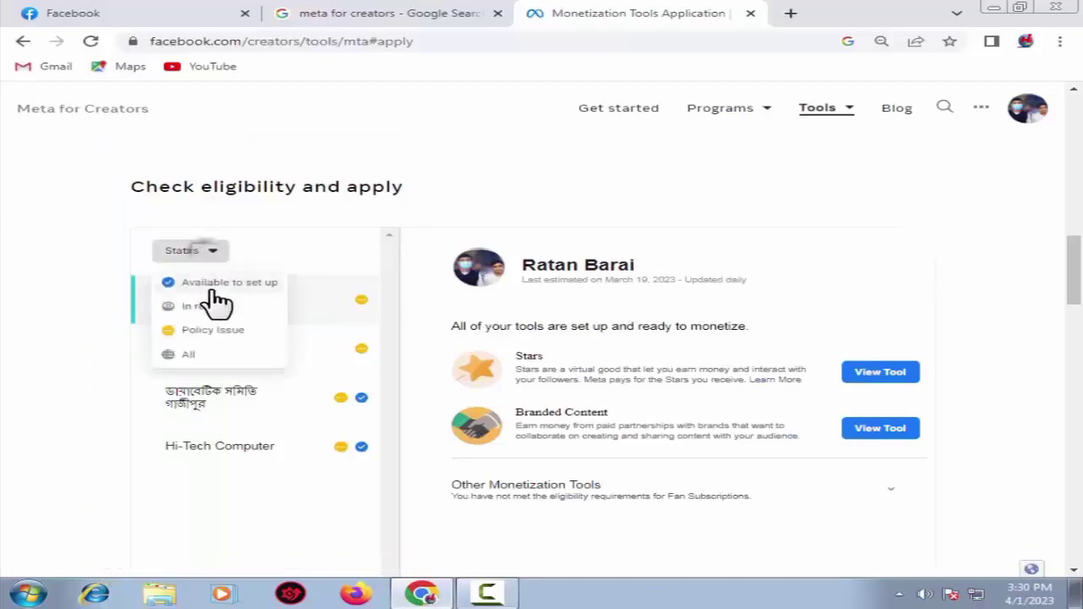
{"action": "left_click", "coordinate": [185, 357]}
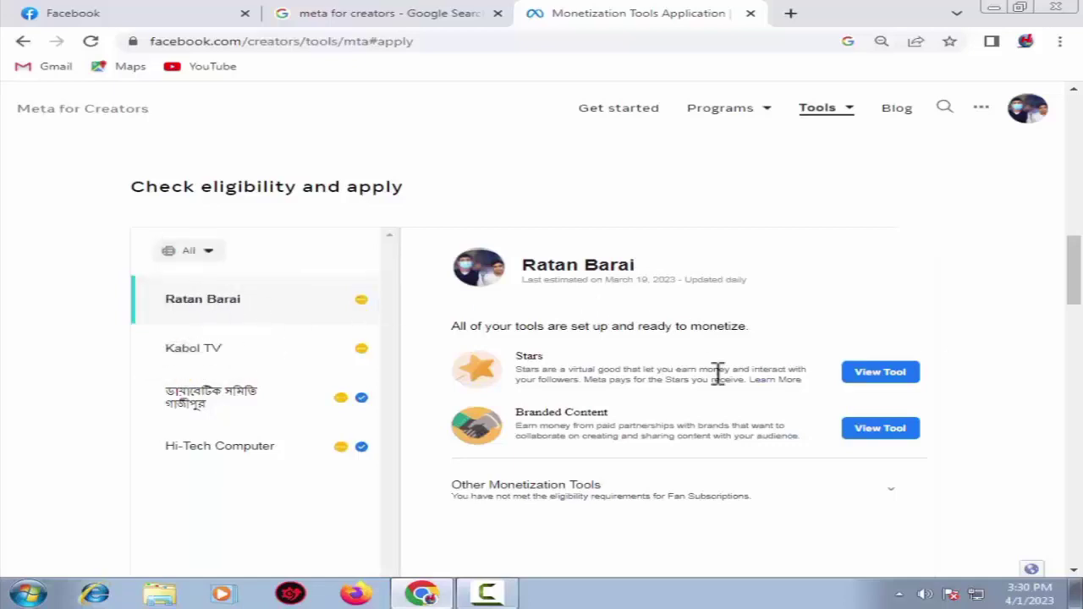
- Review the available monetization tools for the personal profile, Kabol TV, ডায়াবেটিক সমিতি গাজীপুর and Hi-Tech Computer, ending on the personal profile
{"action": "left_click_drag", "start_coordinate": [511, 360], "coordinate": [563, 362]}
{"action": "left_click_drag", "start_coordinate": [619, 412], "coordinate": [510, 410]}
{"action": "left_click", "coordinate": [633, 409]}
{"action": "left_click", "coordinate": [194, 349]}
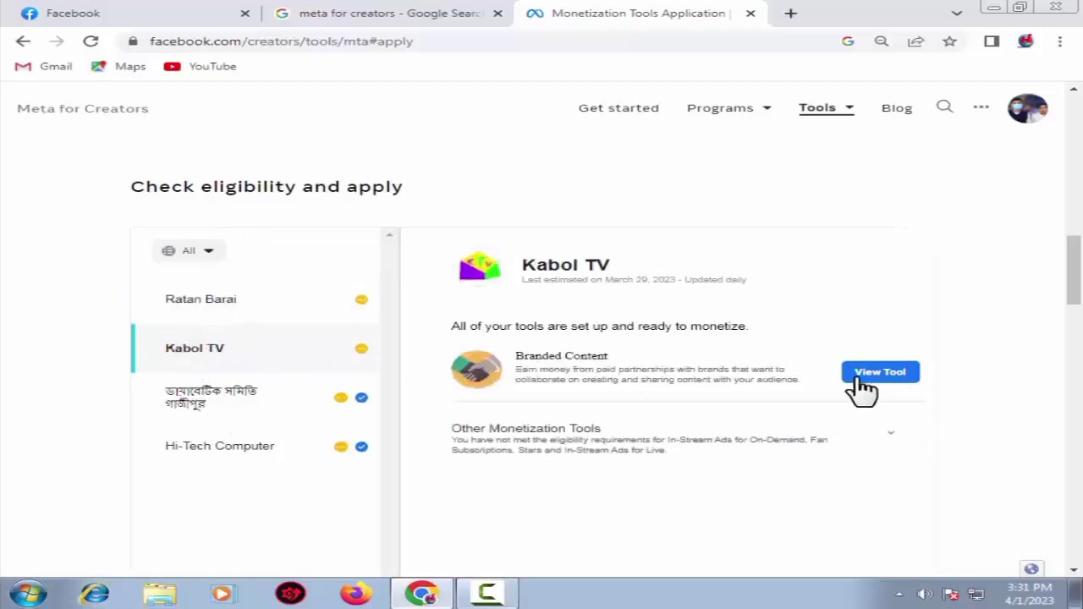
{"action": "left_click", "coordinate": [196, 397]}
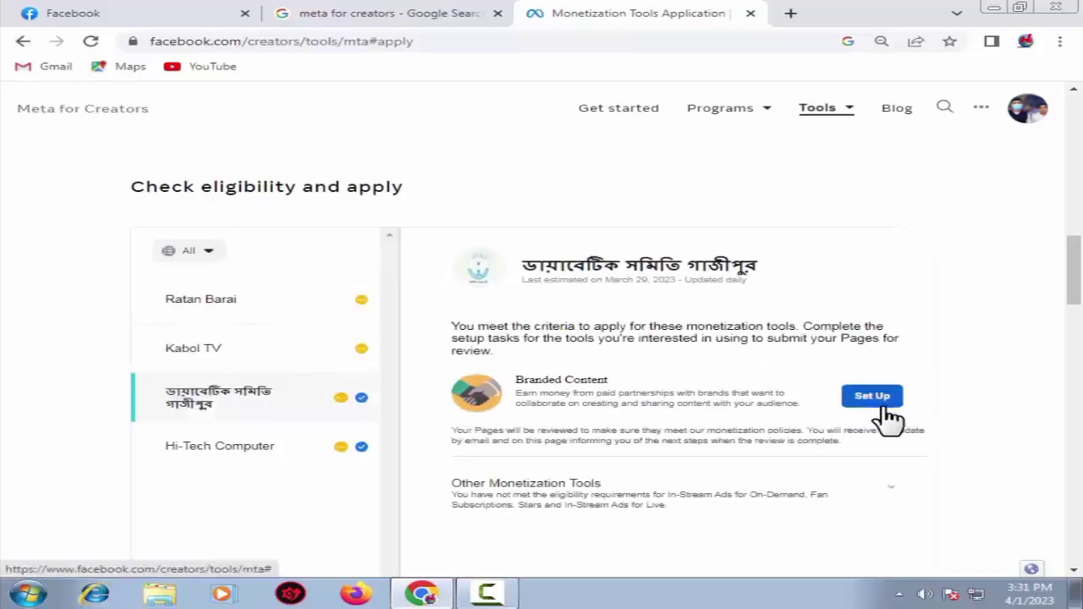
{"action": "left_click", "coordinate": [252, 462]}
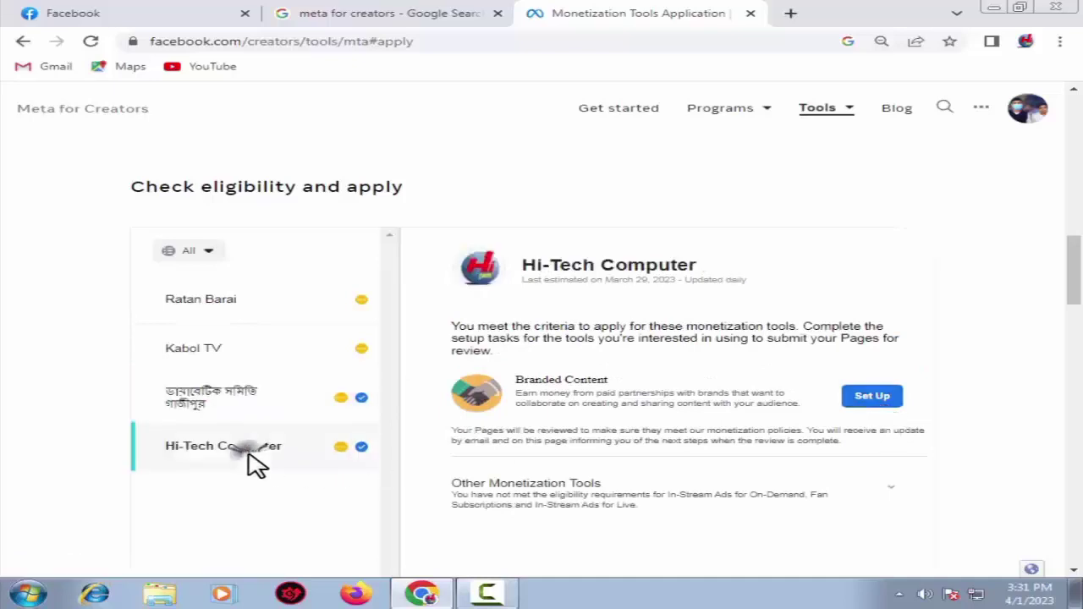
{"action": "left_click", "coordinate": [198, 295]}
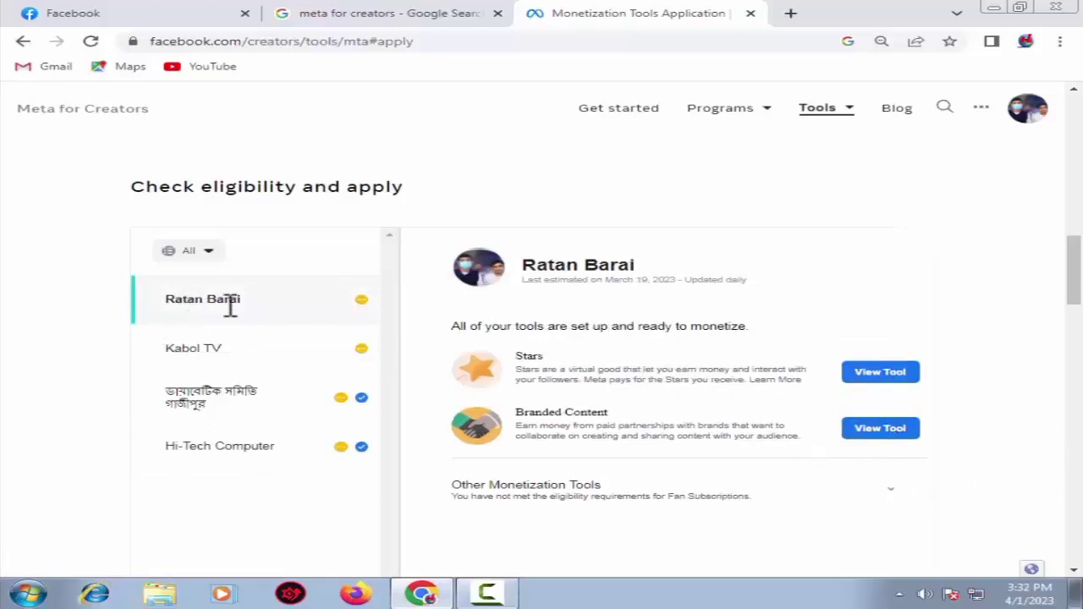
- Open the Earn money search result in a new tab and close the Monetization Tools Application tab
{"action": "left_click", "coordinate": [365, 25]}
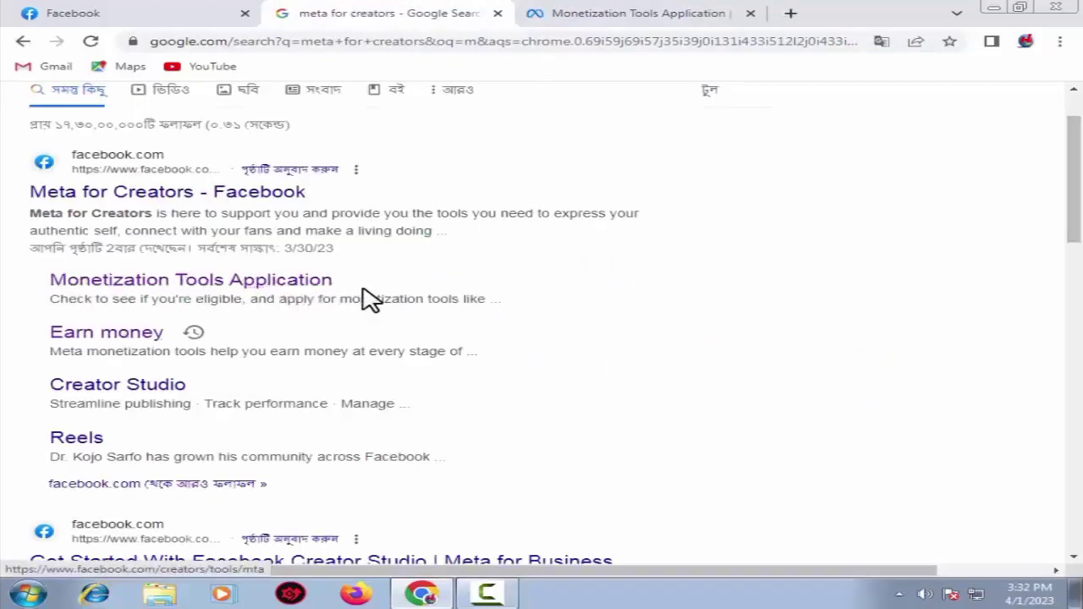
{"action": "right_click", "coordinate": [116, 347]}
{"action": "left_click", "coordinate": [148, 350]}
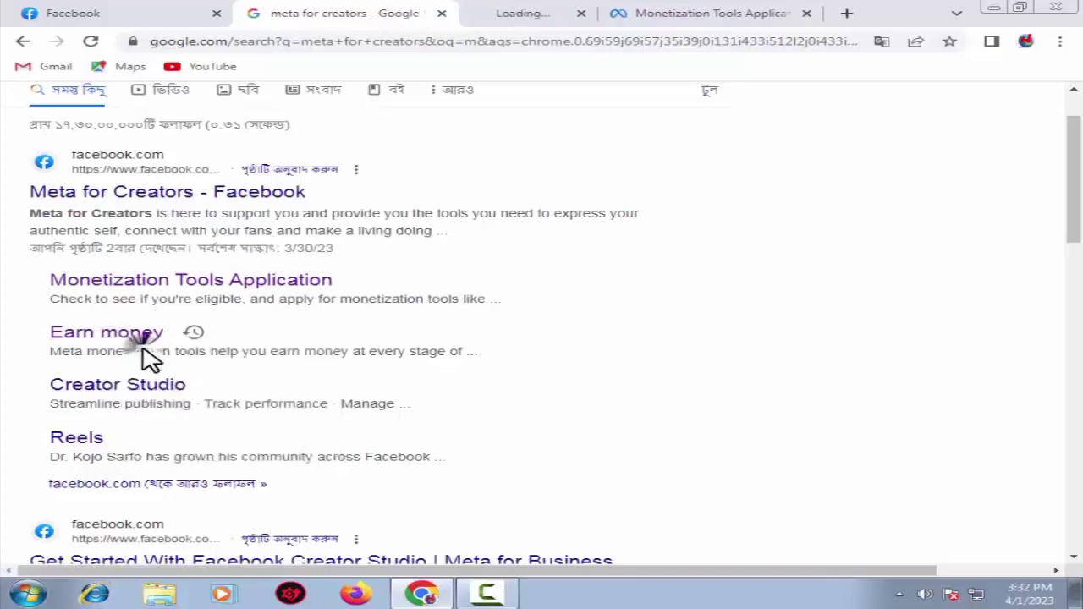
{"action": "left_click", "coordinate": [734, 15]}
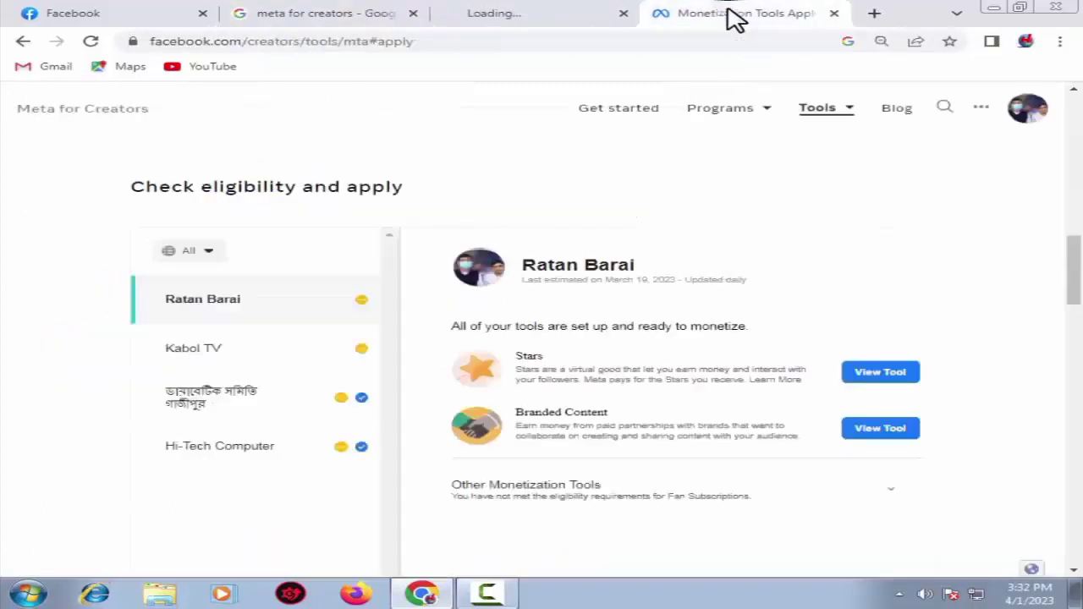
{"action": "left_click", "coordinate": [833, 14]}
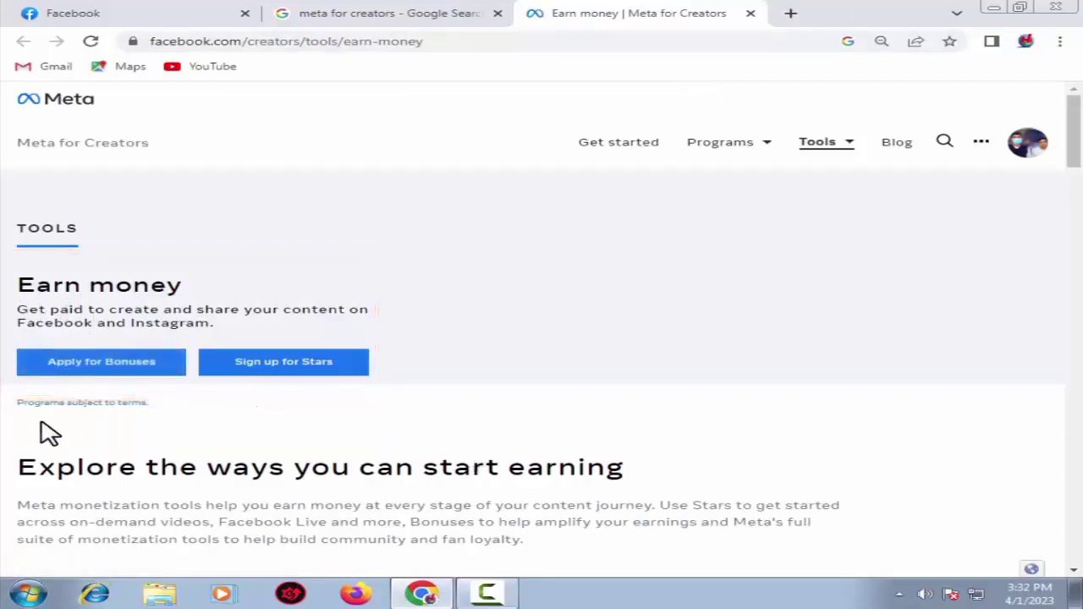
- Open the Apply for Bonuses page and bring up the personal profile's bonus program interest form
{"action": "left_click", "coordinate": [89, 372]}
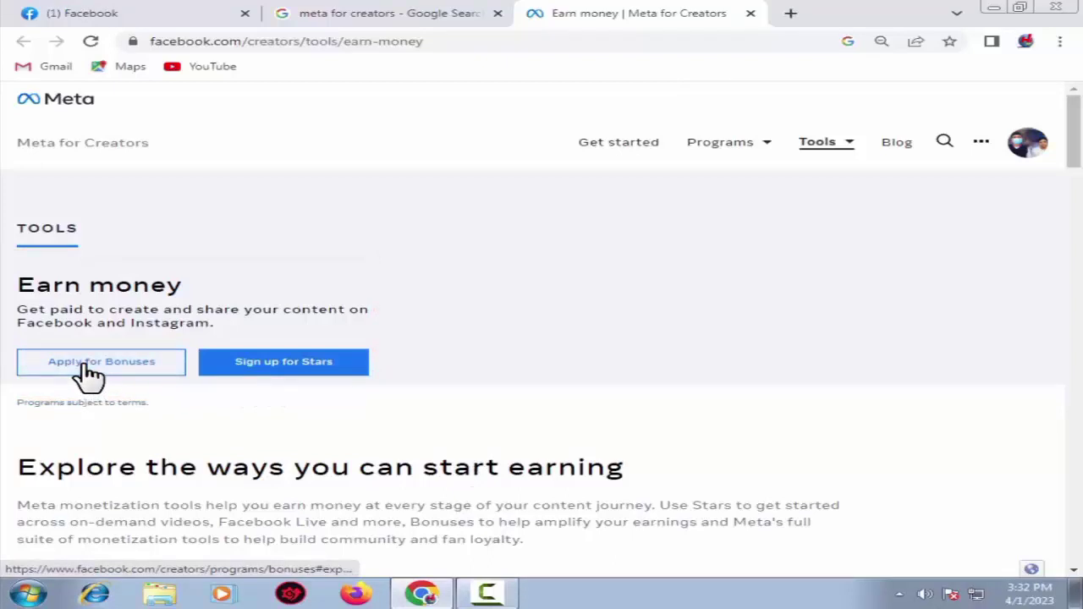
{"action": "left_click", "coordinate": [89, 372]}
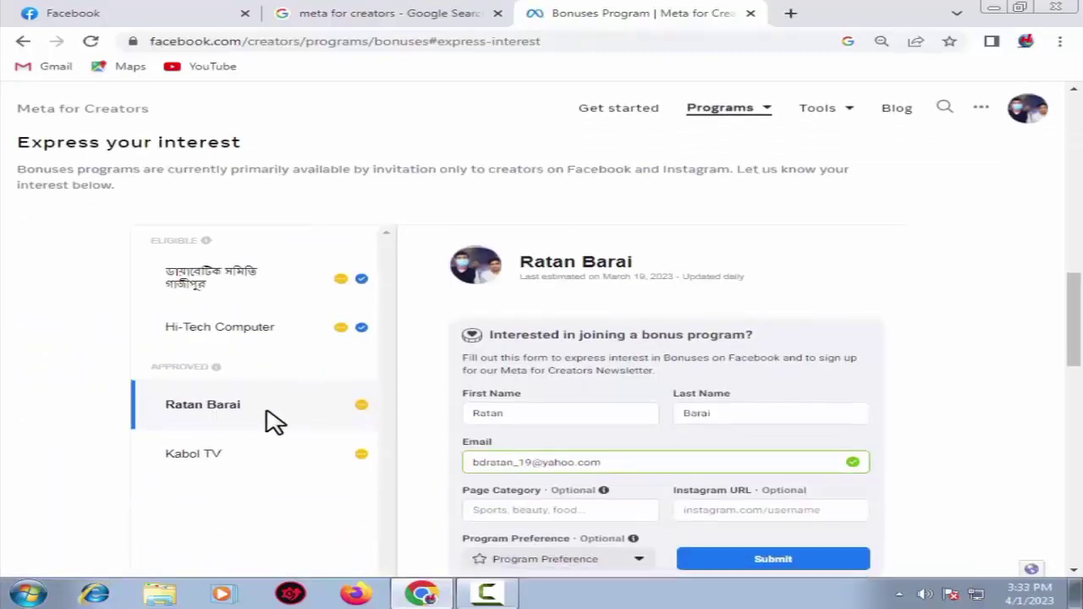
{"action": "scroll", "coordinate": [635, 367], "scroll_direction": "down", "scroll_amount": 2}
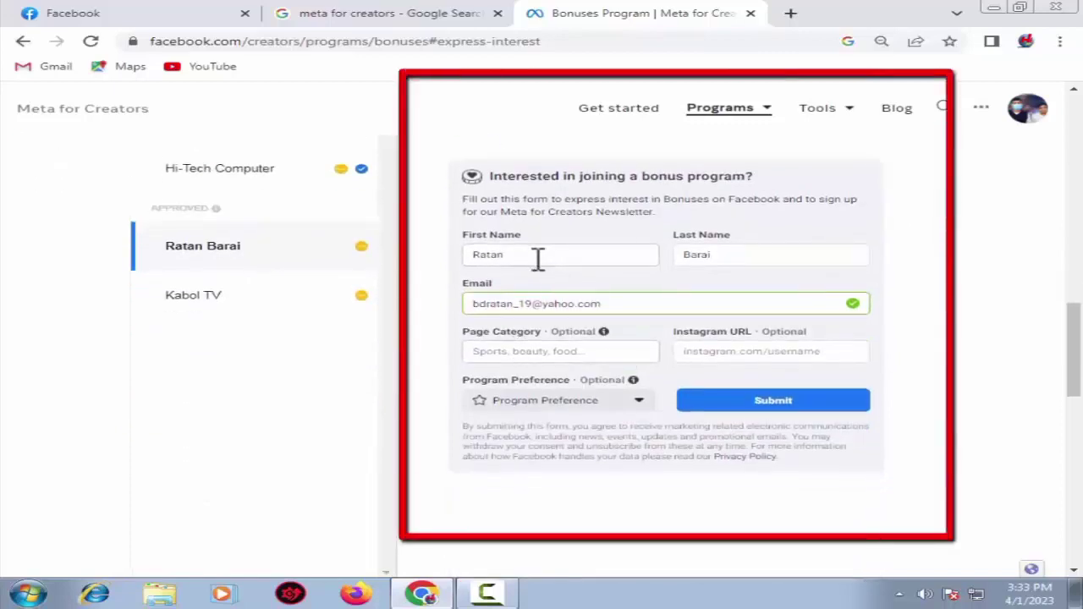
- Set the program preference to All of the Above and submit the personal profile's bonus program interest form
{"action": "left_click", "coordinate": [538, 260]}
{"action": "left_click", "coordinate": [727, 256]}
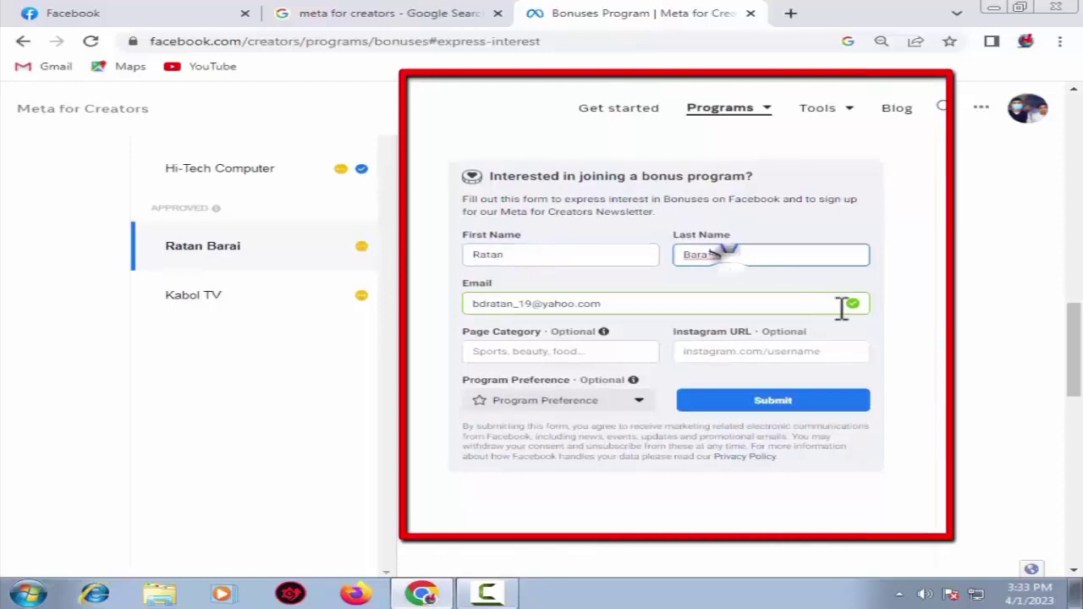
{"action": "left_click", "coordinate": [607, 351]}
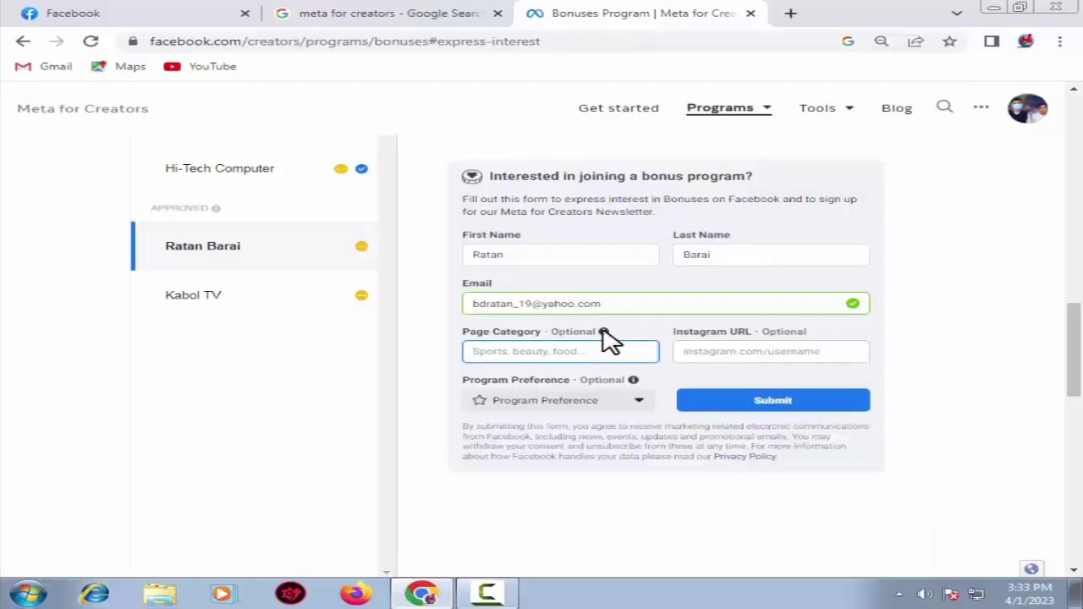
{"action": "left_click", "coordinate": [636, 404]}
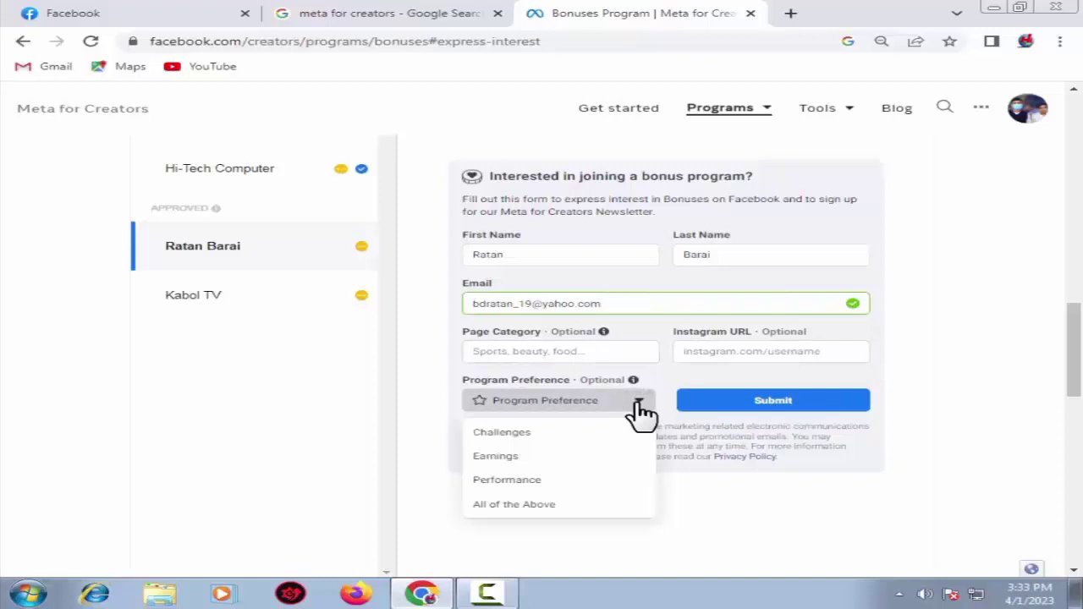
{"action": "left_click", "coordinate": [548, 507]}
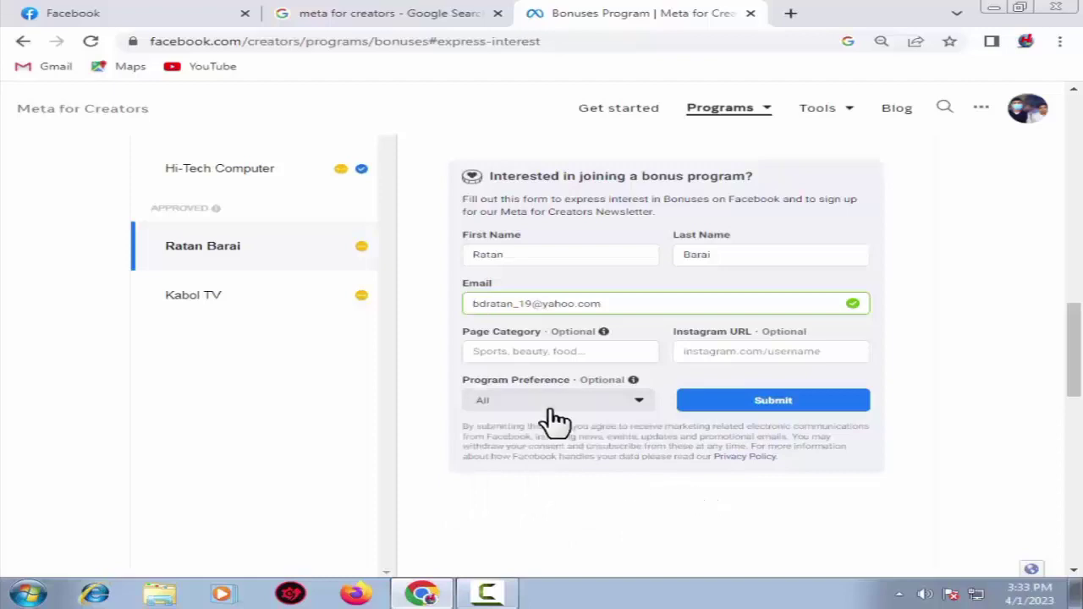
{"action": "scroll", "coordinate": [707, 393], "scroll_direction": "up", "scroll_amount": 2}
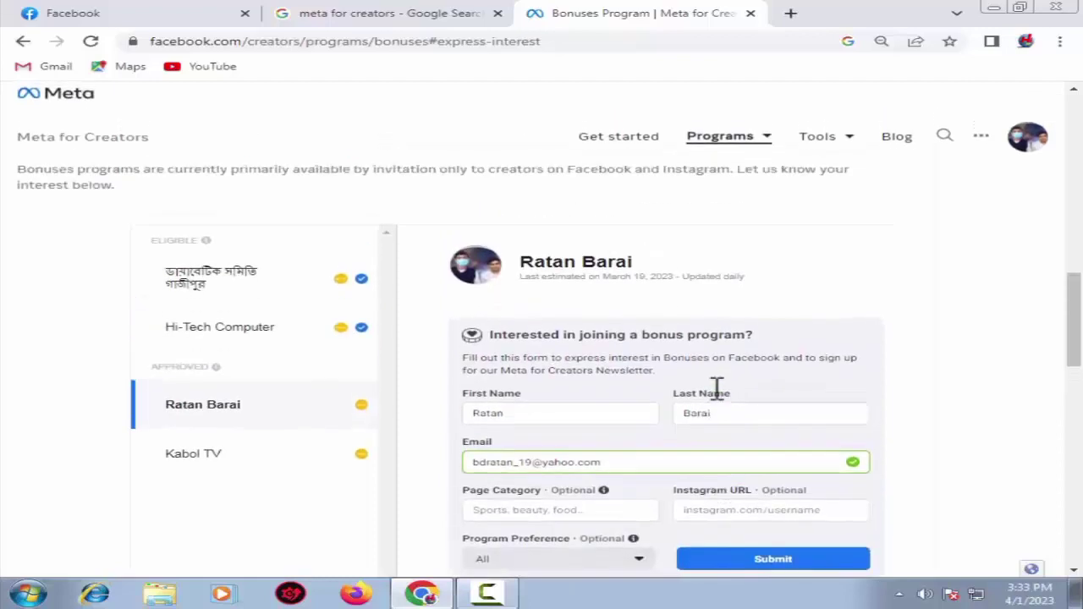
{"action": "scroll", "coordinate": [727, 398], "scroll_direction": "down", "scroll_amount": 2}
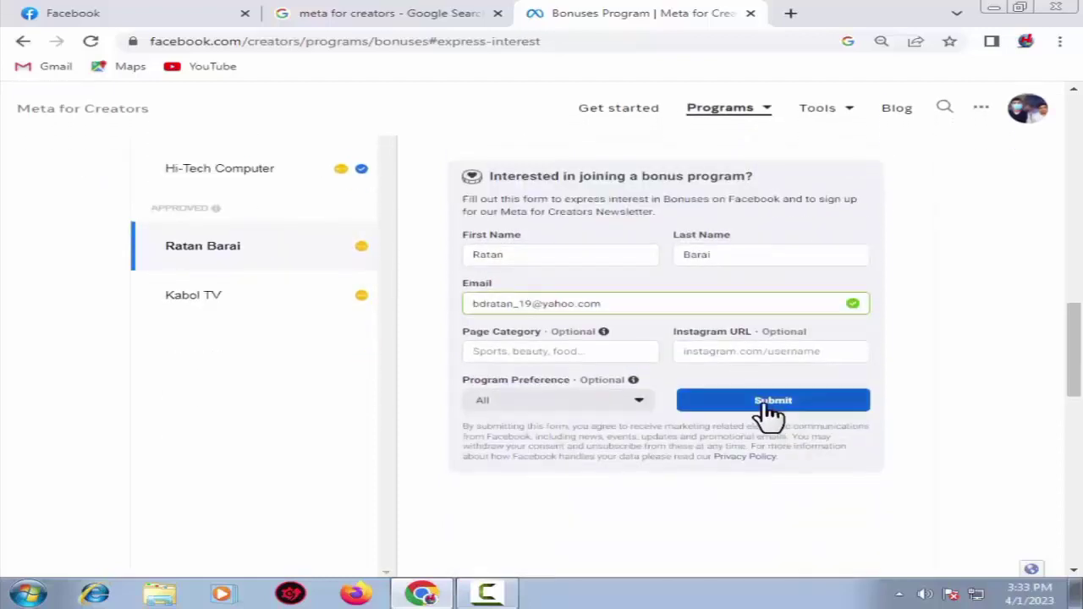
{"action": "left_click", "coordinate": [769, 410]}
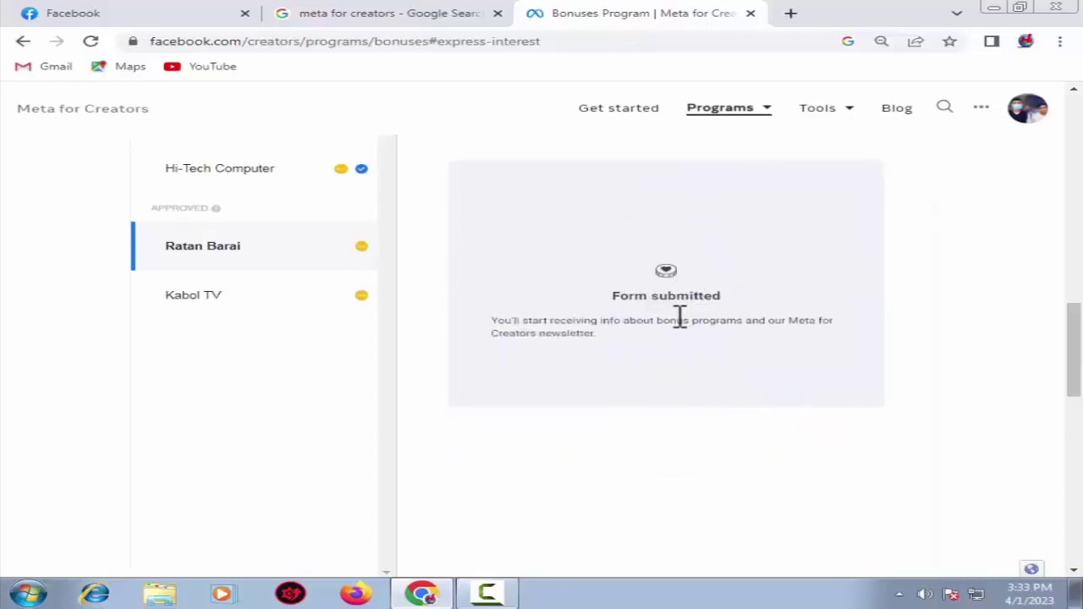
- Close the Bonuses Program page and open the Earn money search result in a new tab
{"action": "scroll", "coordinate": [679, 315], "scroll_direction": "up", "scroll_amount": 1}
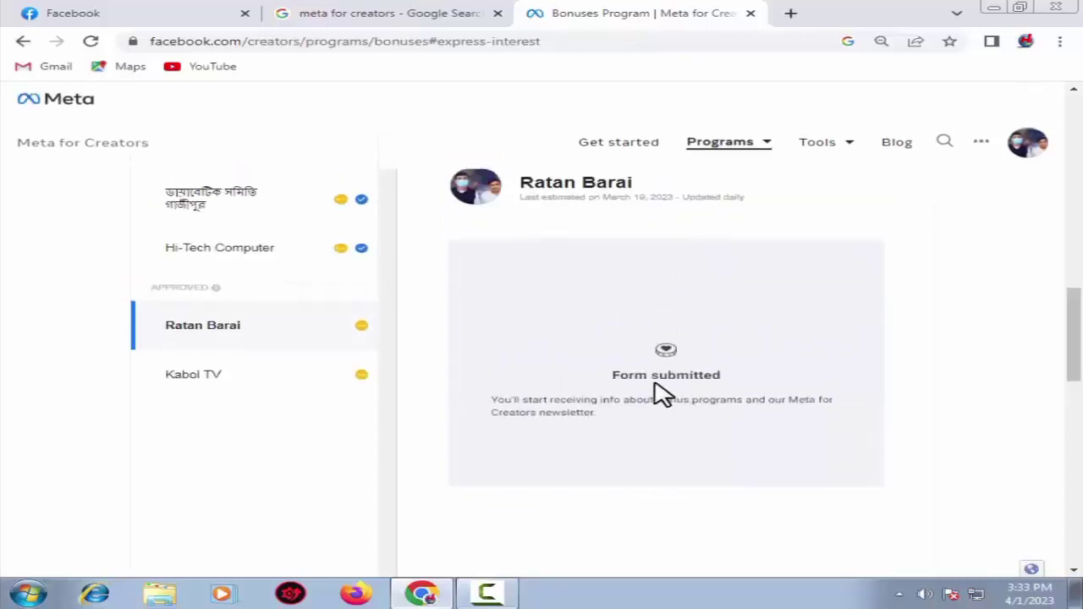
{"action": "scroll", "coordinate": [648, 406], "scroll_direction": "up", "scroll_amount": 1}
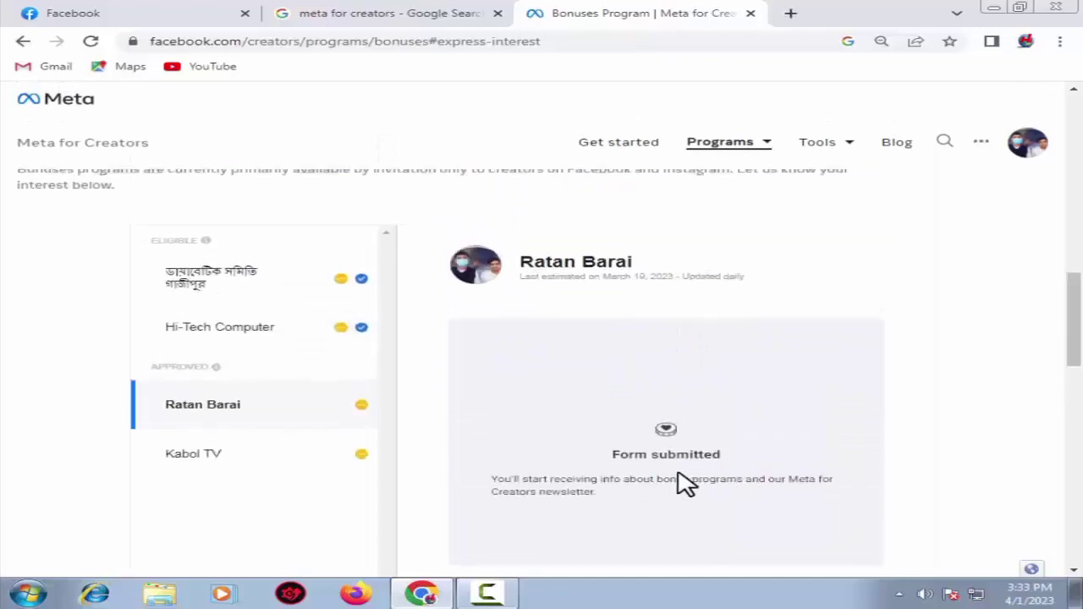
{"action": "scroll", "coordinate": [507, 411], "scroll_direction": "up", "scroll_amount": 6}
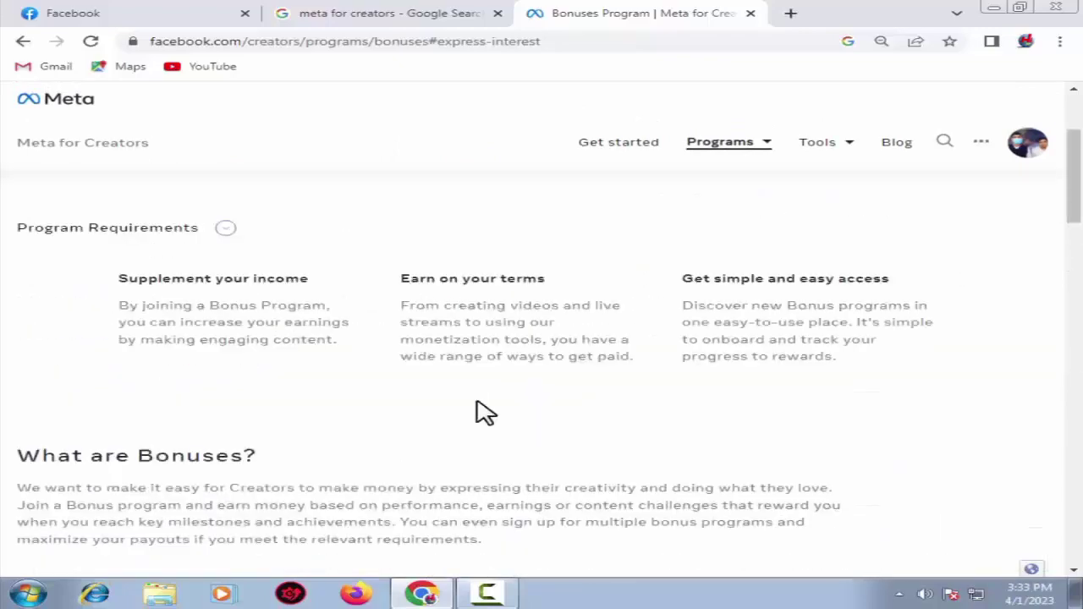
{"action": "scroll", "coordinate": [484, 412], "scroll_direction": "down", "scroll_amount": 5}
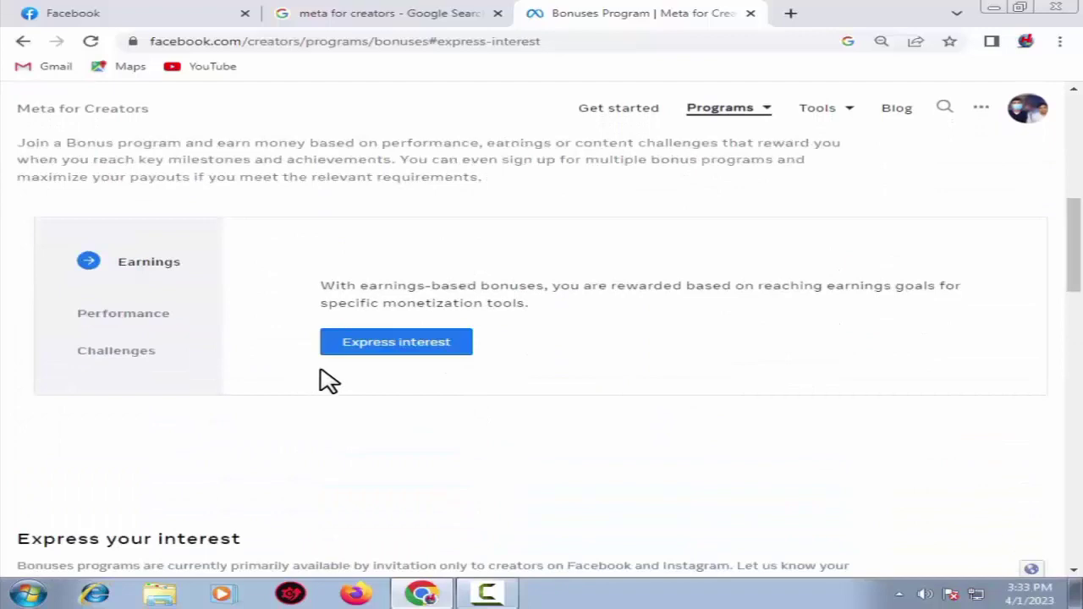
{"action": "key", "text": "ctrl+w"}
{"action": "right_click", "coordinate": [133, 338]}
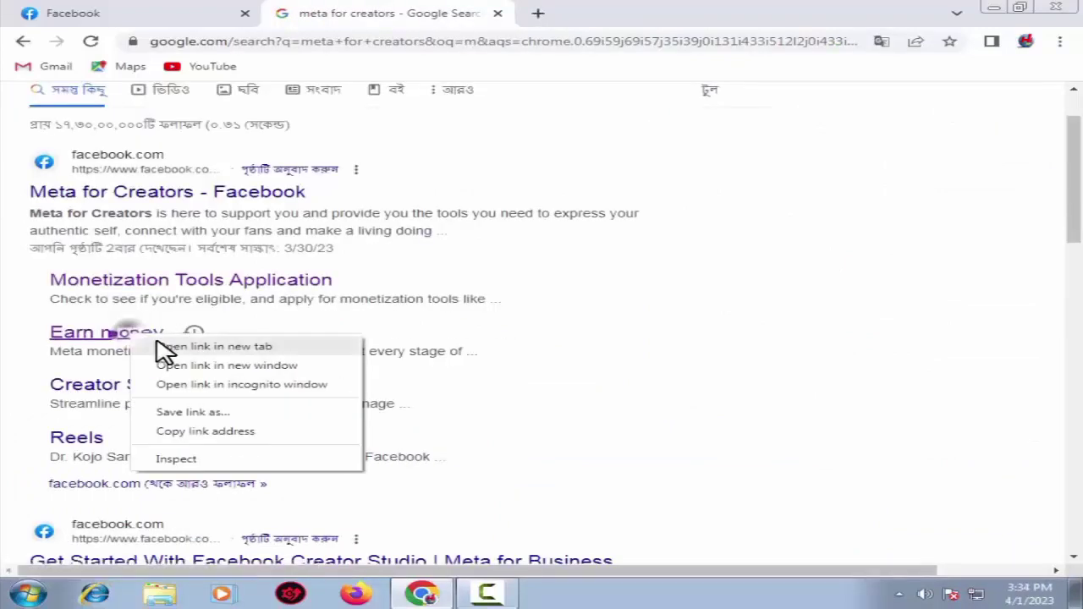
{"action": "left_click", "coordinate": [216, 346]}
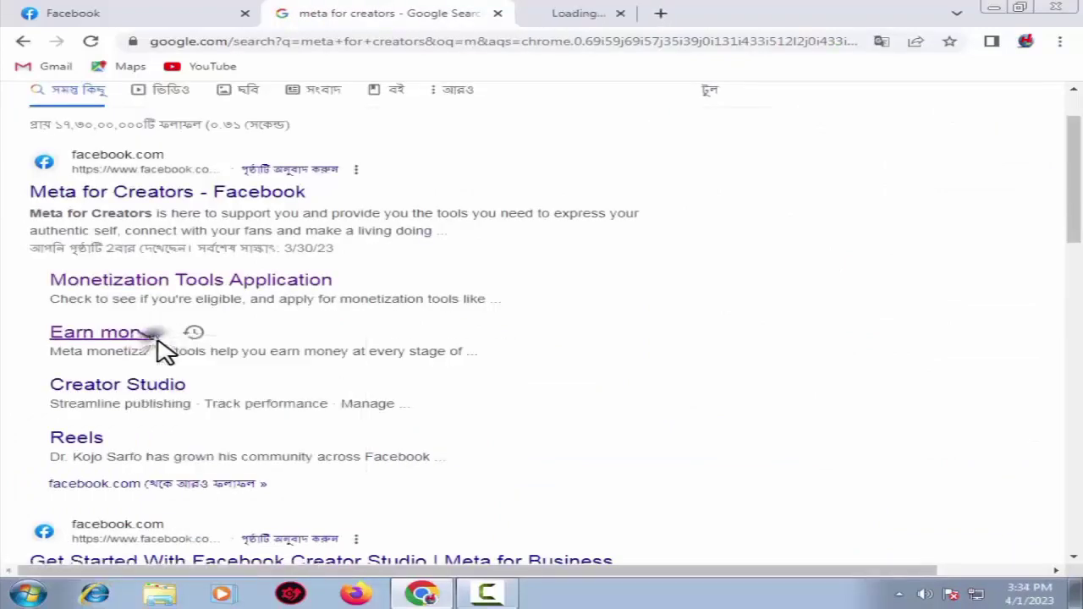
{"action": "left_click", "coordinate": [592, 16]}
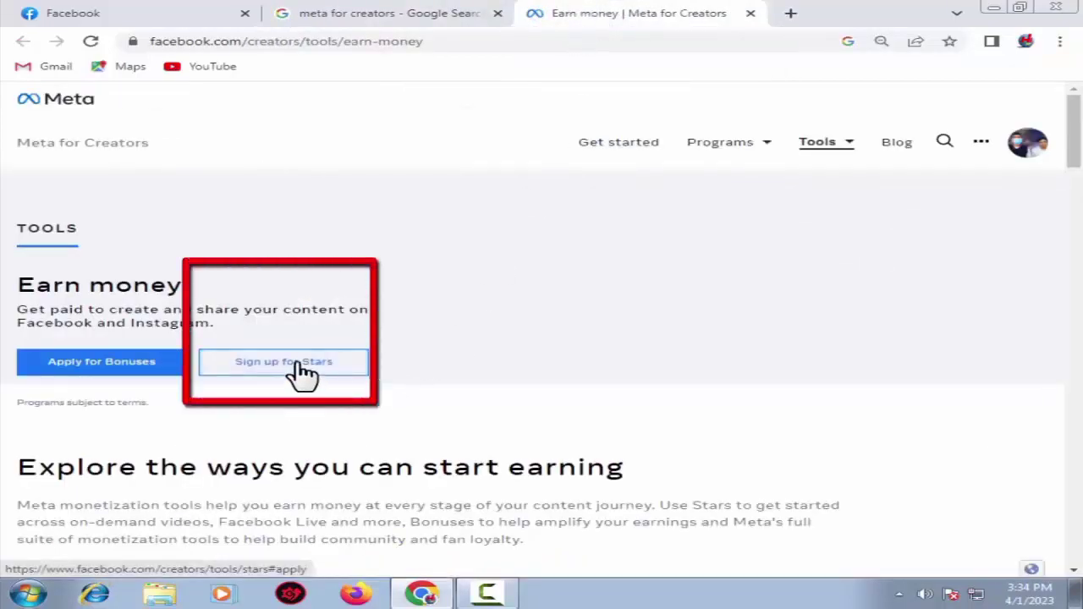
- Open the Sign up for Stars page, review its benefits and versatile formats, and follow Check it out
{"action": "left_click", "coordinate": [303, 372]}
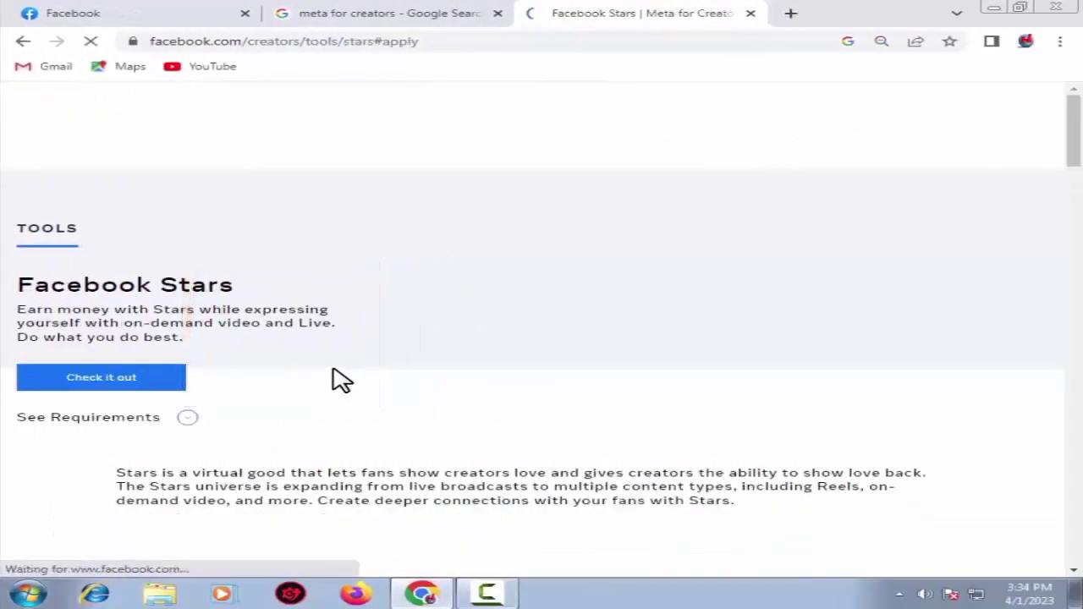
{"action": "scroll", "coordinate": [338, 372], "scroll_direction": "down", "scroll_amount": 3}
{"action": "scroll", "coordinate": [352, 364], "scroll_direction": "down", "scroll_amount": 2}
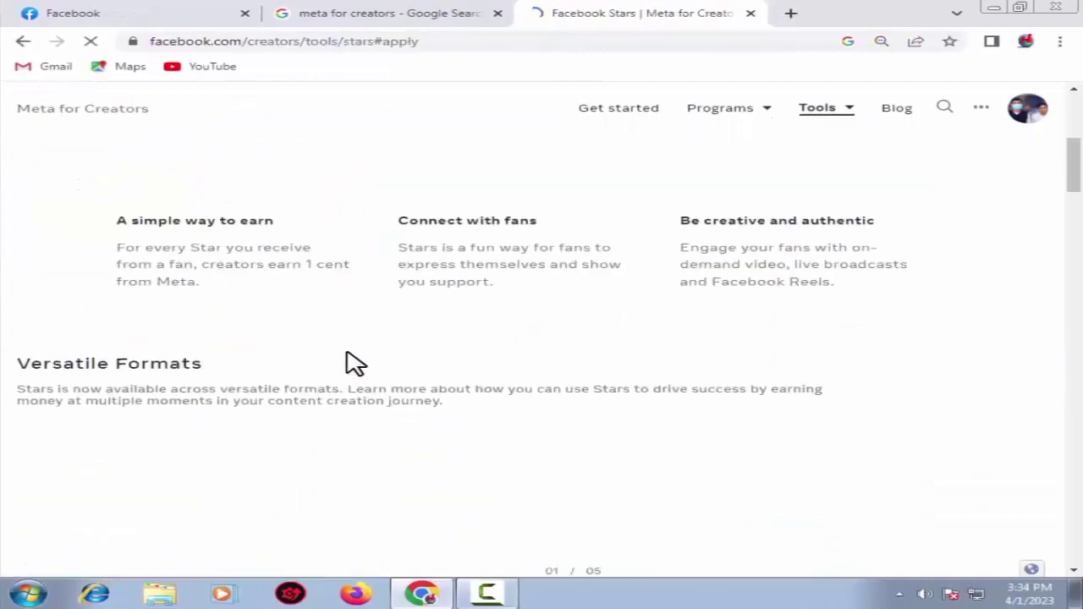
{"action": "scroll", "coordinate": [353, 362], "scroll_direction": "down", "scroll_amount": 2}
{"action": "scroll", "coordinate": [352, 343], "scroll_direction": "down", "scroll_amount": 2}
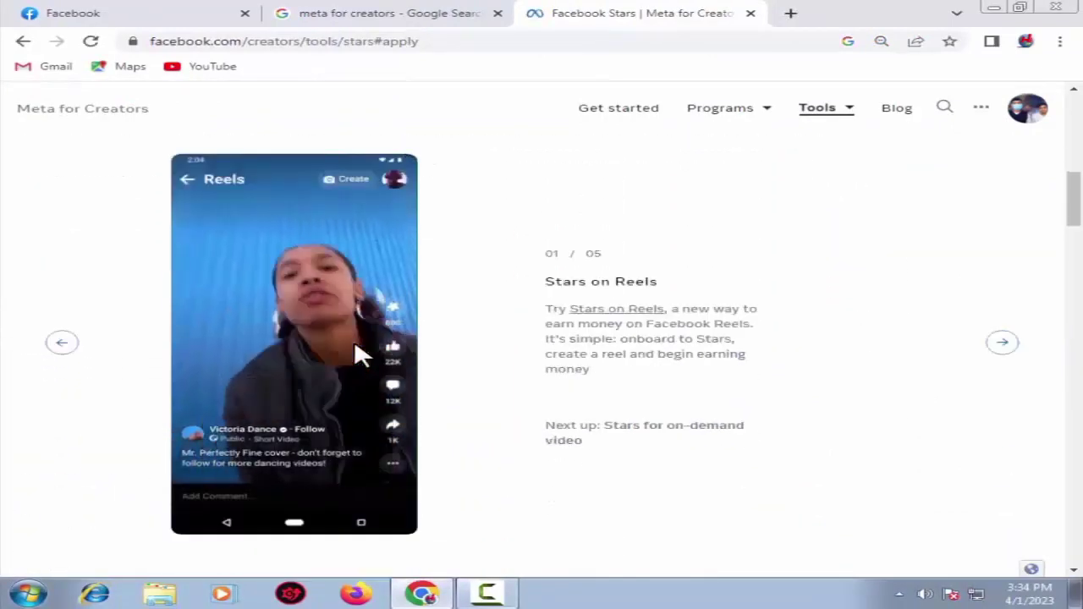
{"action": "scroll", "coordinate": [357, 340], "scroll_direction": "down", "scroll_amount": 2}
{"action": "scroll", "coordinate": [359, 346], "scroll_direction": "down", "scroll_amount": 2}
{"action": "scroll", "coordinate": [374, 342], "scroll_direction": "up", "scroll_amount": 7}
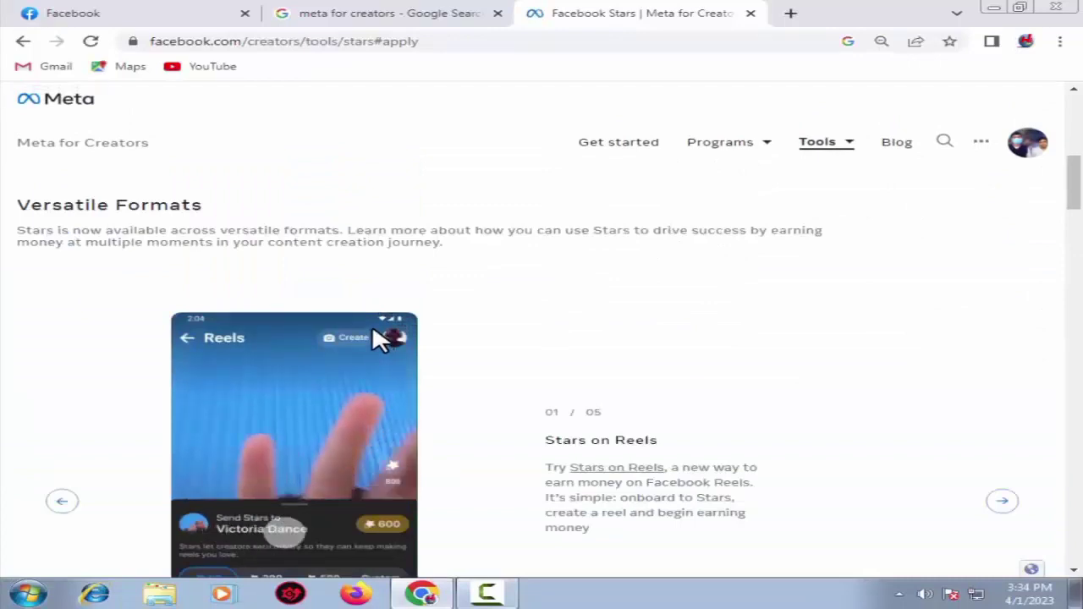
{"action": "scroll", "coordinate": [372, 339], "scroll_direction": "up", "scroll_amount": 1}
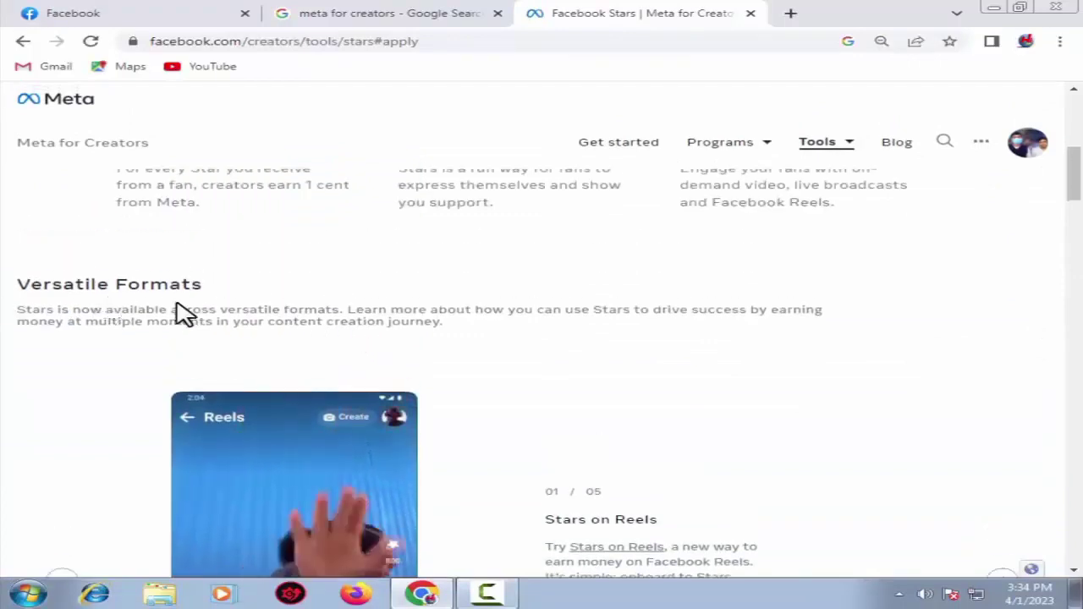
{"action": "scroll", "coordinate": [181, 314], "scroll_direction": "up", "scroll_amount": 3}
{"action": "scroll", "coordinate": [219, 310], "scroll_direction": "up", "scroll_amount": 3}
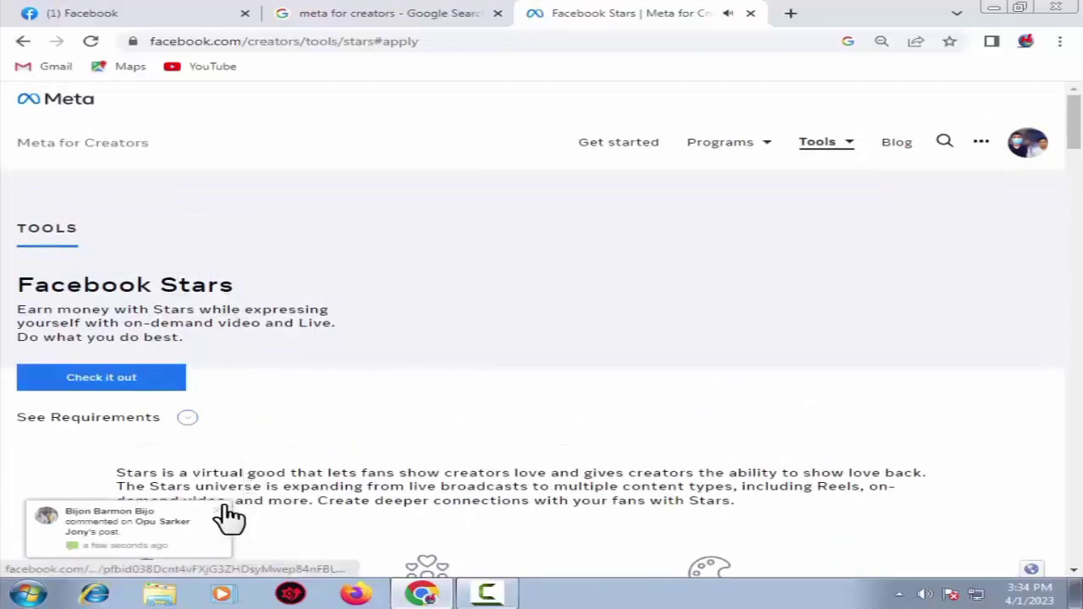
{"action": "left_click", "coordinate": [135, 387]}
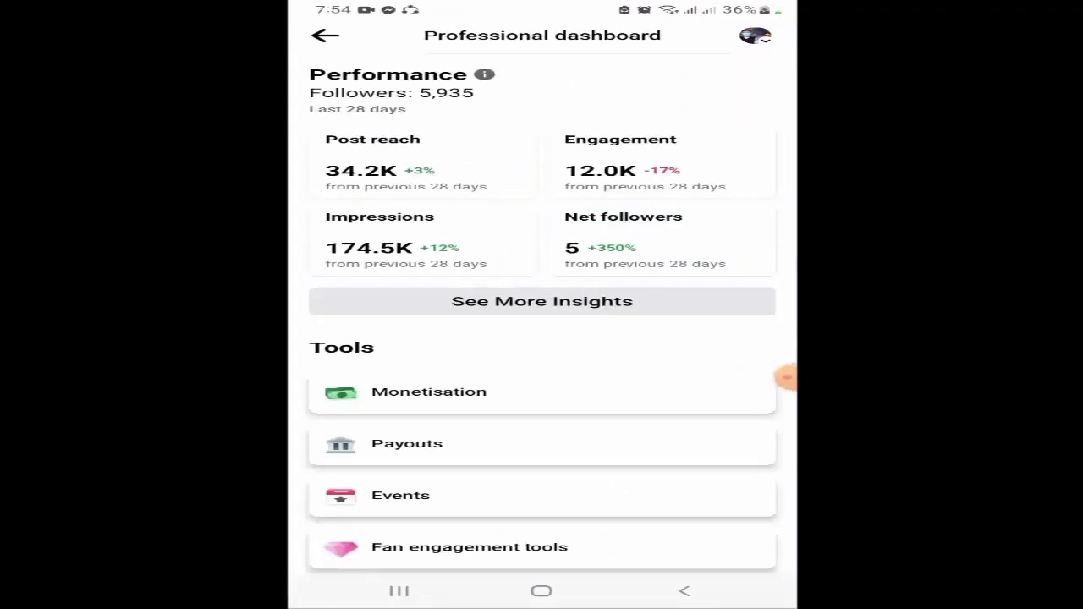
- In the Facebook mobile app's professional dashboard, open the Stars monetisation tool and review its insights and management options
{"action": "left_click", "coordinate": [429, 392]}
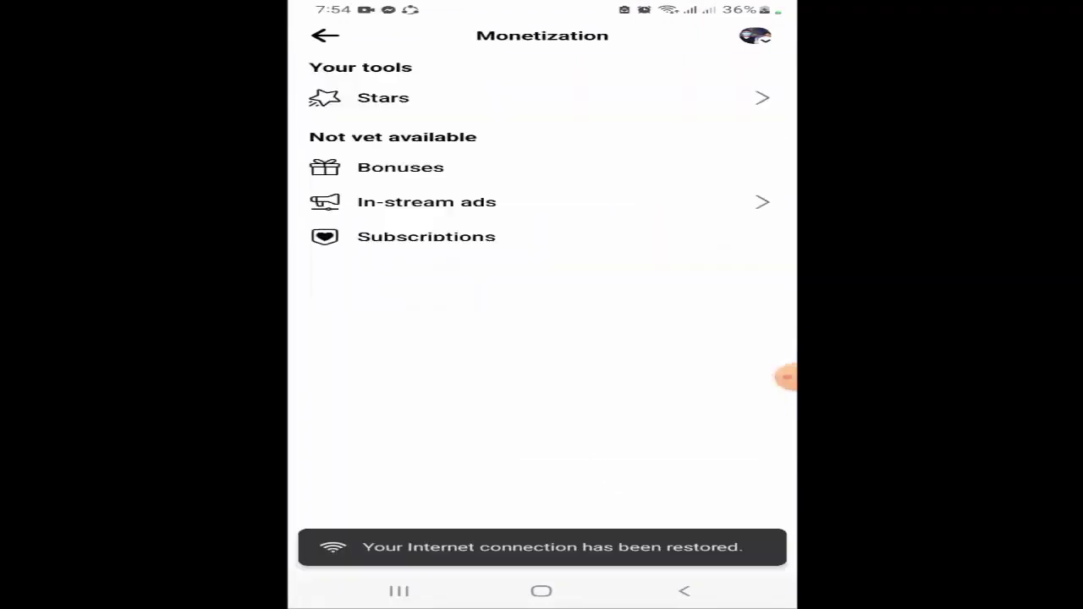
{"action": "left_click", "coordinate": [383, 97]}
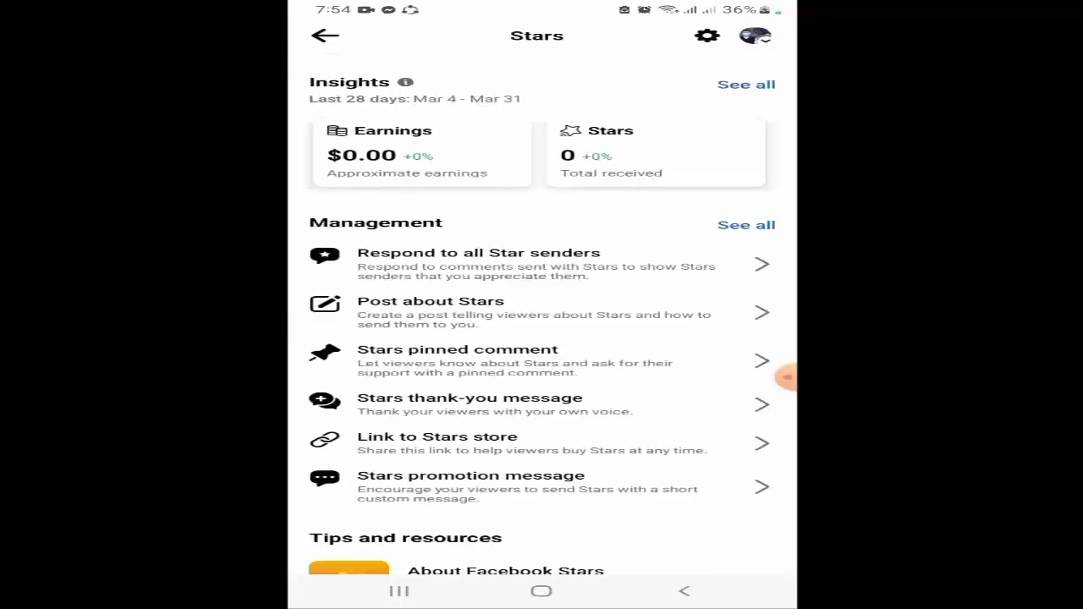
{"action": "scroll", "coordinate": [541, 338], "scroll_direction": "down", "scroll_amount": 2}
{"action": "scroll", "coordinate": [542, 339], "scroll_direction": "up", "scroll_amount": 2}
{"action": "scroll", "coordinate": [542, 338], "scroll_direction": "down", "scroll_amount": 1}
{"action": "left_click", "coordinate": [325, 34]}
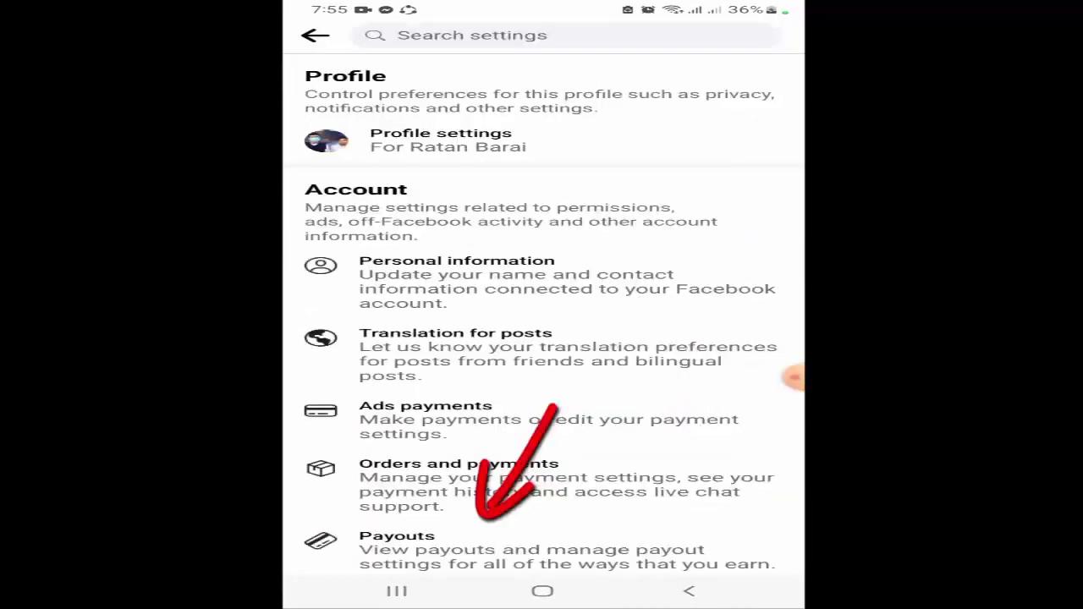
- Open the Payouts overview from the Facebook account settings
{"action": "left_click", "coordinate": [397, 546]}
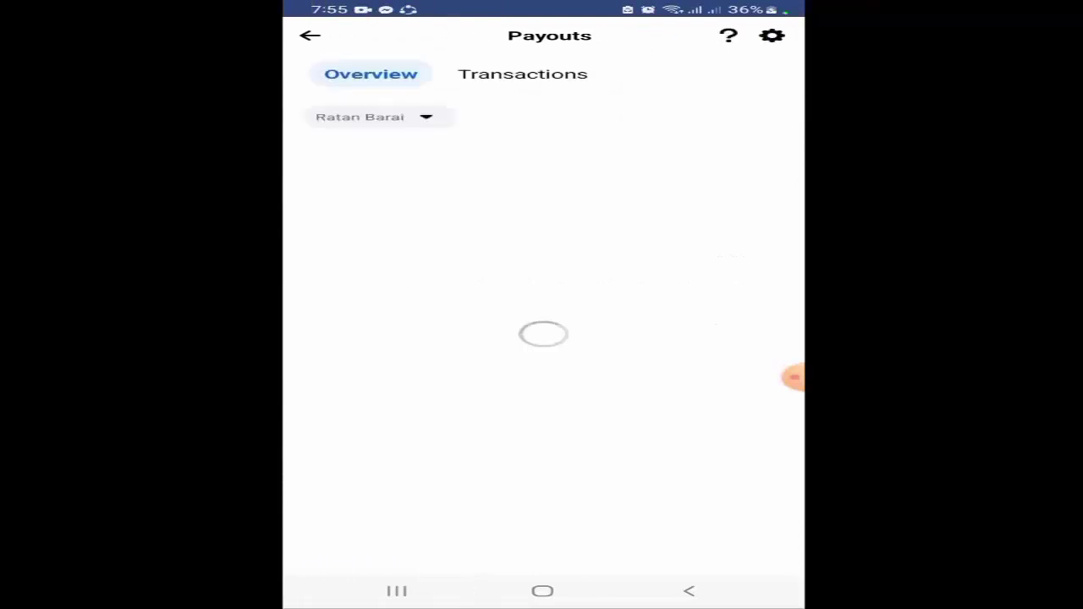